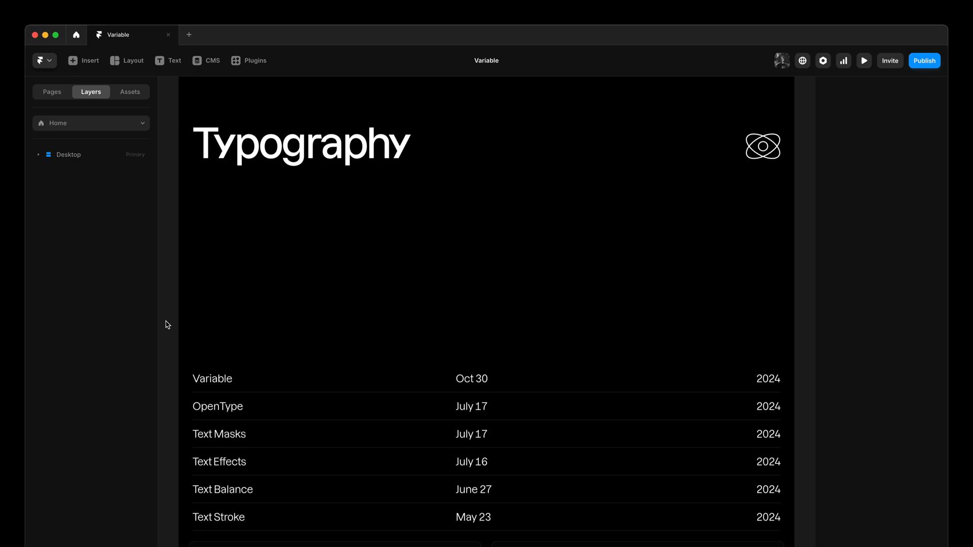
Filter the font list for the ROBO text to Variable fonts and browse the available families without changing the font
scroll(167, 325, "down", 10)
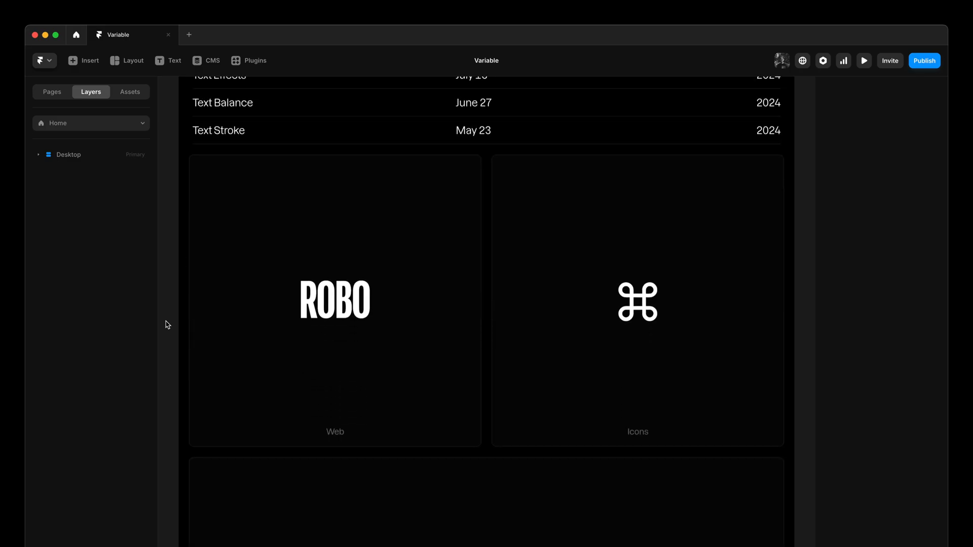
scroll(167, 325, "down", 3)
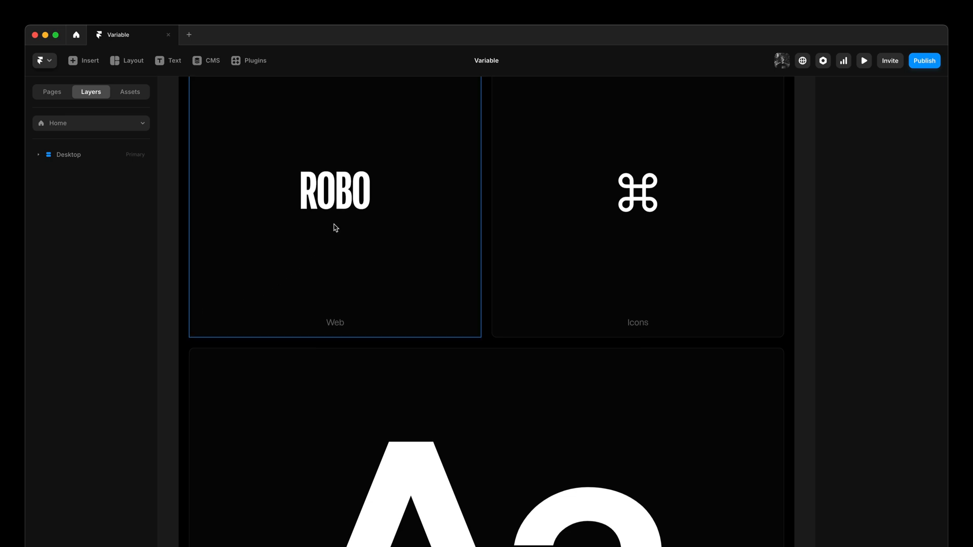
left_click(347, 208)
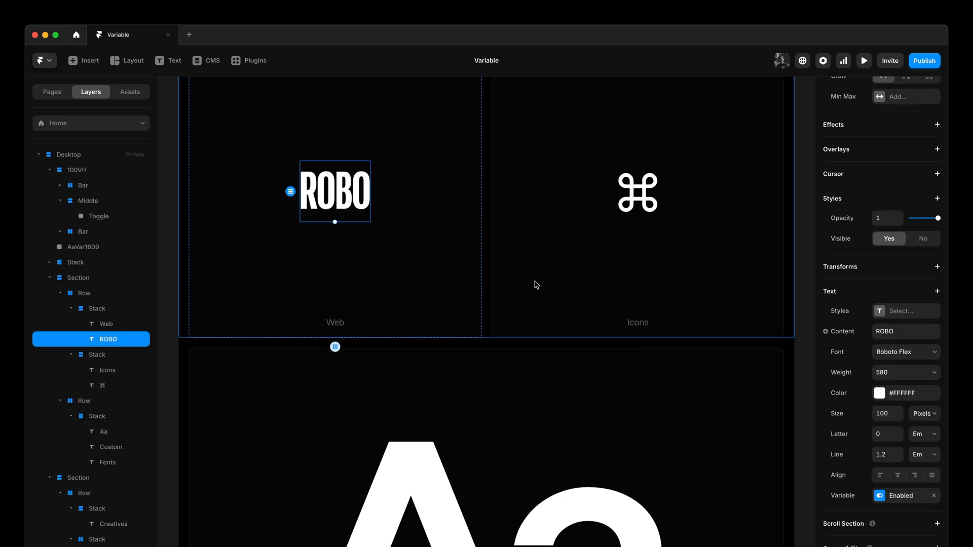
left_click(904, 354)
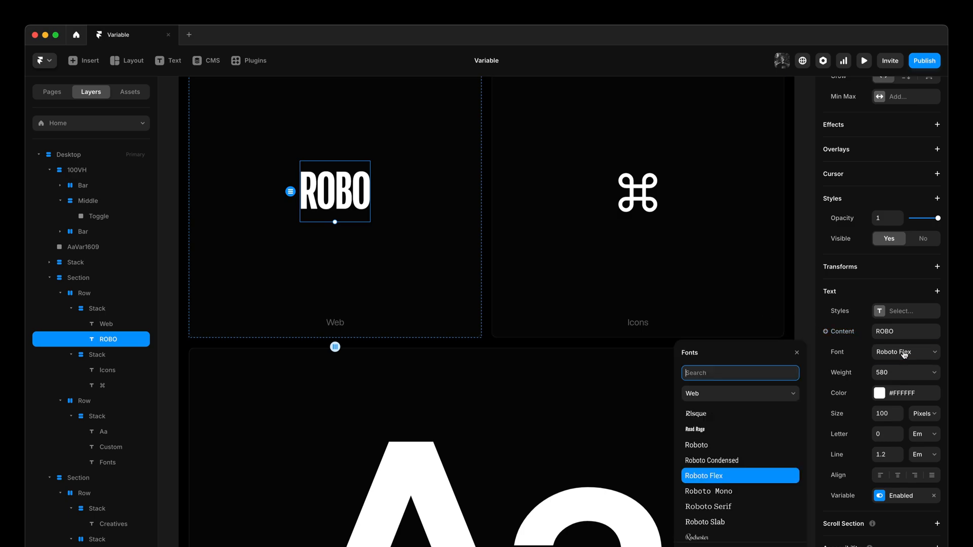
left_click(756, 393)
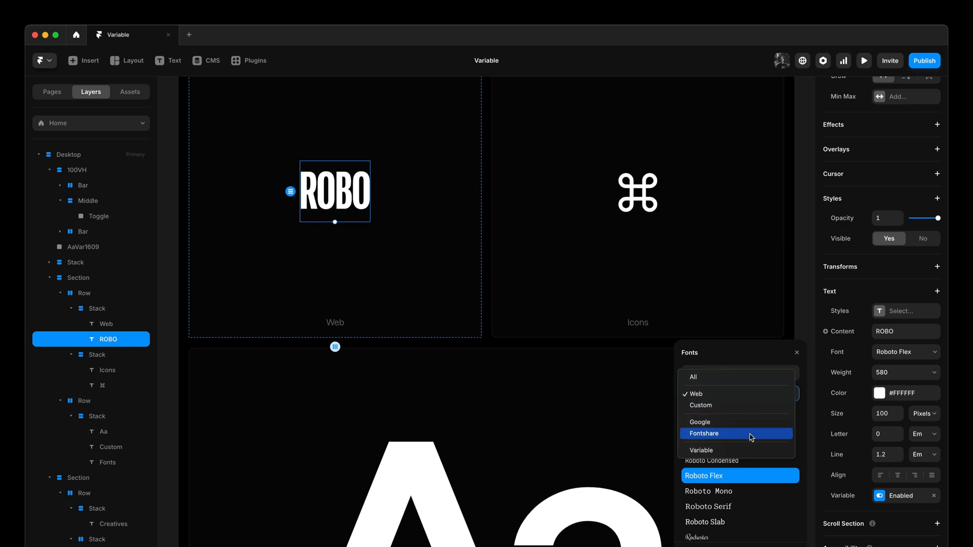
left_click(749, 451)
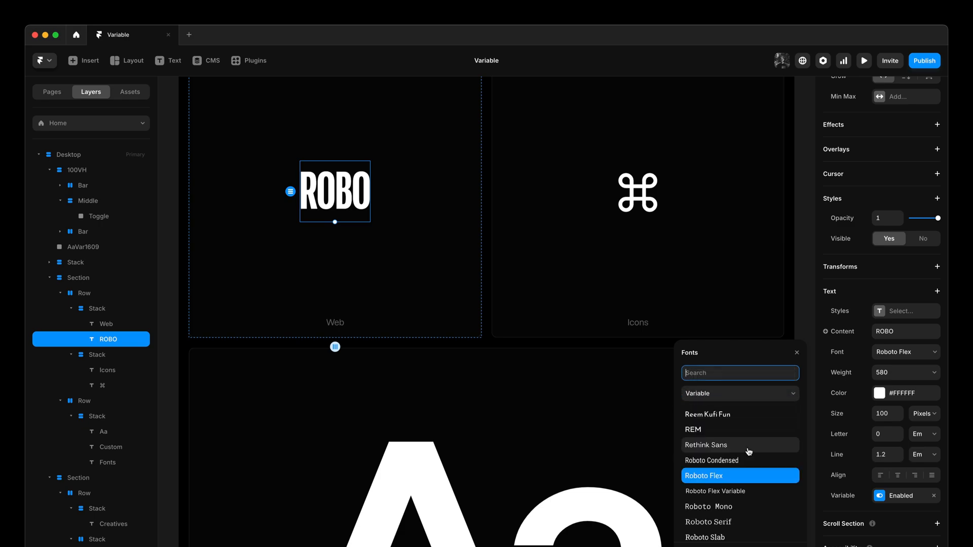
scroll(749, 454, "up", 15)
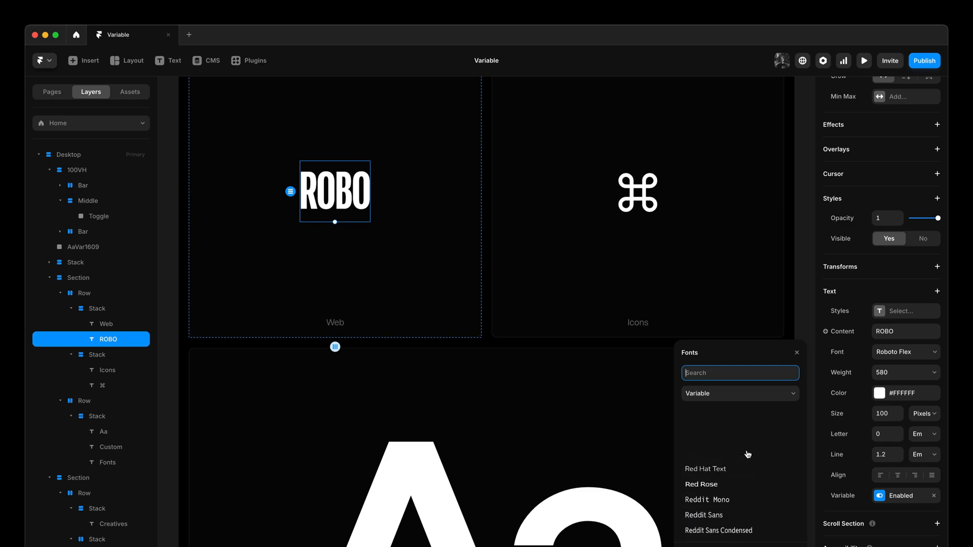
scroll(747, 455, "up", 10)
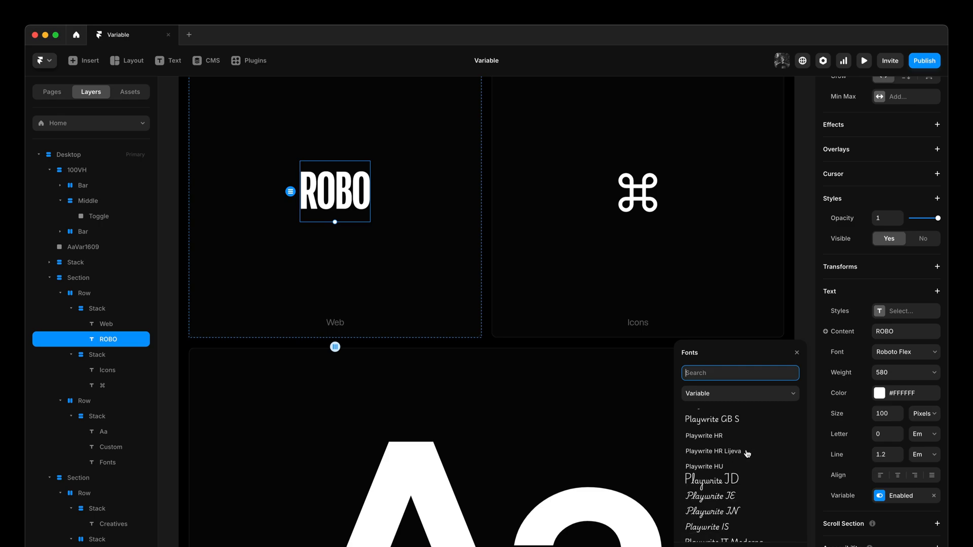
scroll(747, 454, "up", 10)
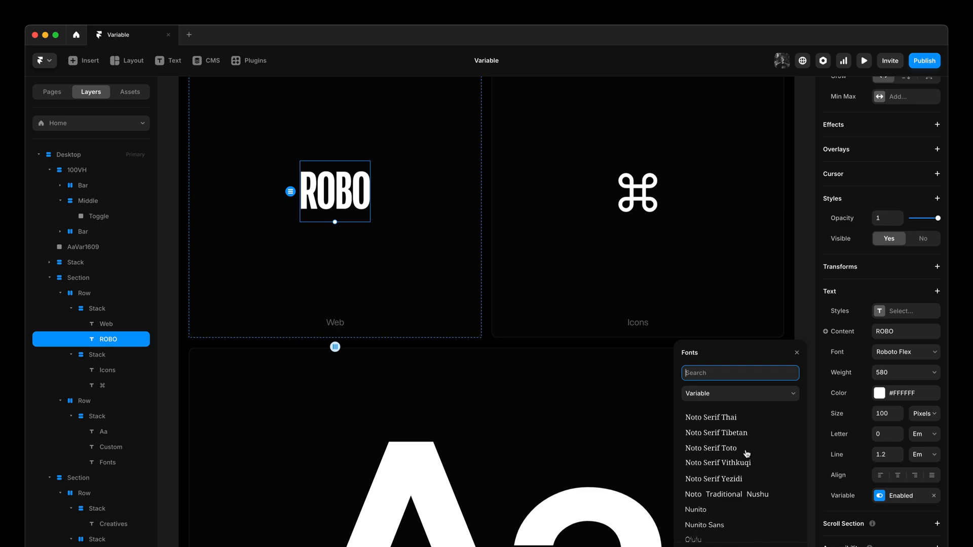
scroll(747, 454, "up", 15)
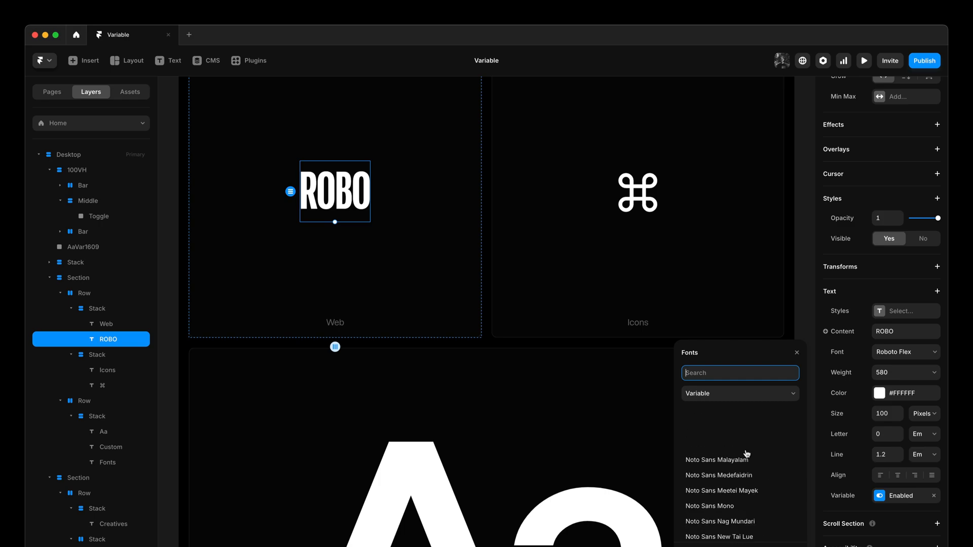
scroll(746, 452, "up", 15)
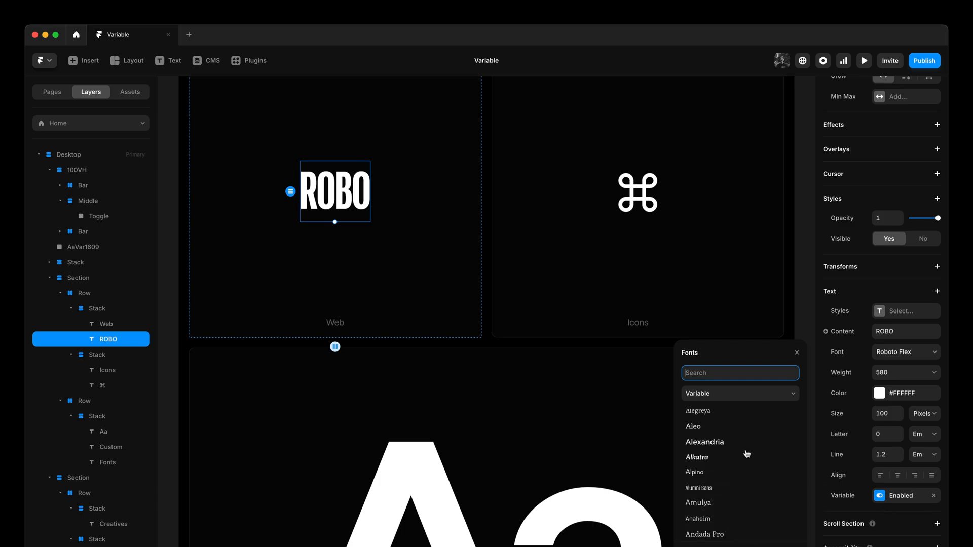
left_click(797, 354)
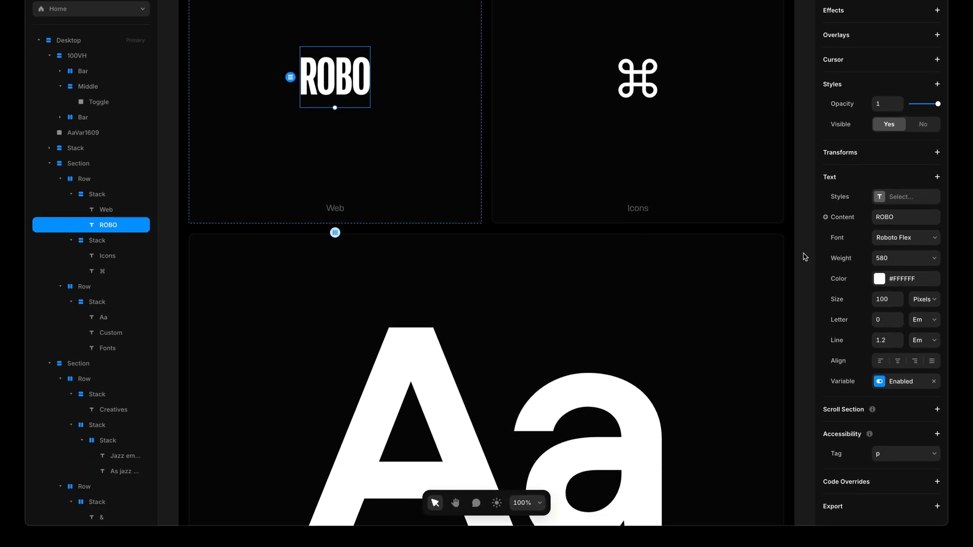
Adjust the ROBO text's variable font axes to weight 601, grade 5 and slant -10
left_click(907, 382)
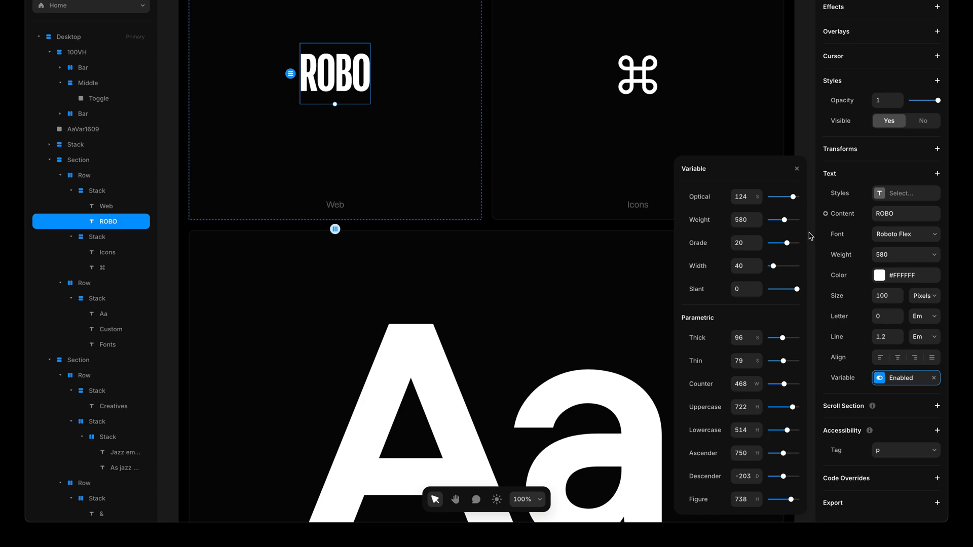
mouse_move(785, 222)
left_mouse_down()
mouse_move(769, 221)
mouse_move(795, 224)
mouse_move(781, 245)
mouse_move(766, 246)
mouse_move(806, 244)
mouse_move(787, 245)
mouse_move(776, 267)
mouse_move(800, 271)
mouse_move(776, 273)
left_mouse_up()
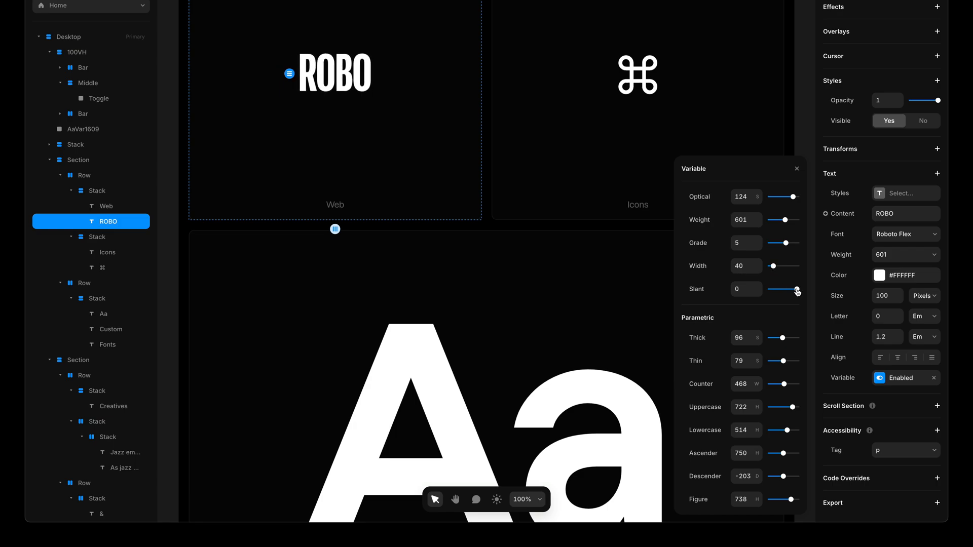
left_click_drag(797, 289, 760, 296)
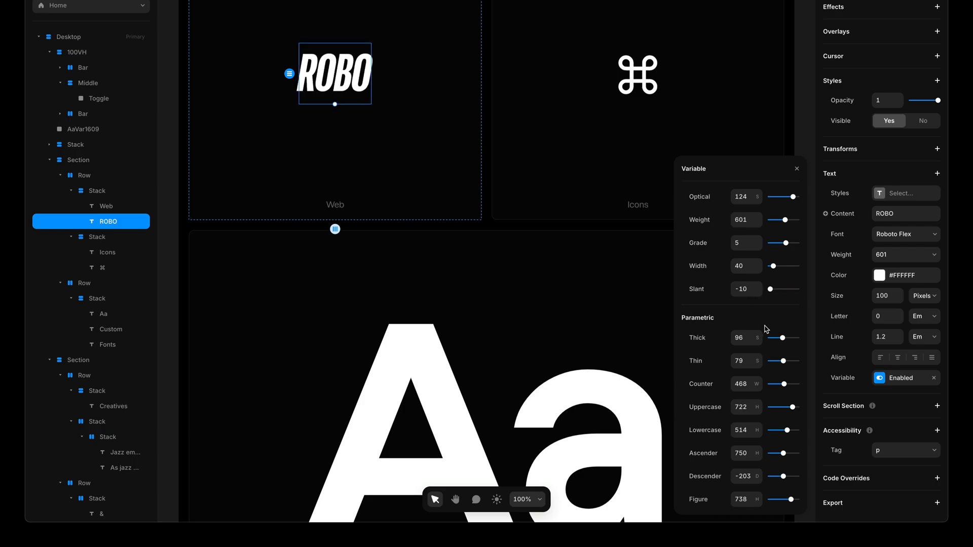
Try a parametric Thick value of 88 on the ROBO text and undo the last adjustments
mouse_move(782, 341)
left_mouse_down()
mouse_move(771, 343)
mouse_move(794, 343)
mouse_move(779, 343)
left_mouse_up()
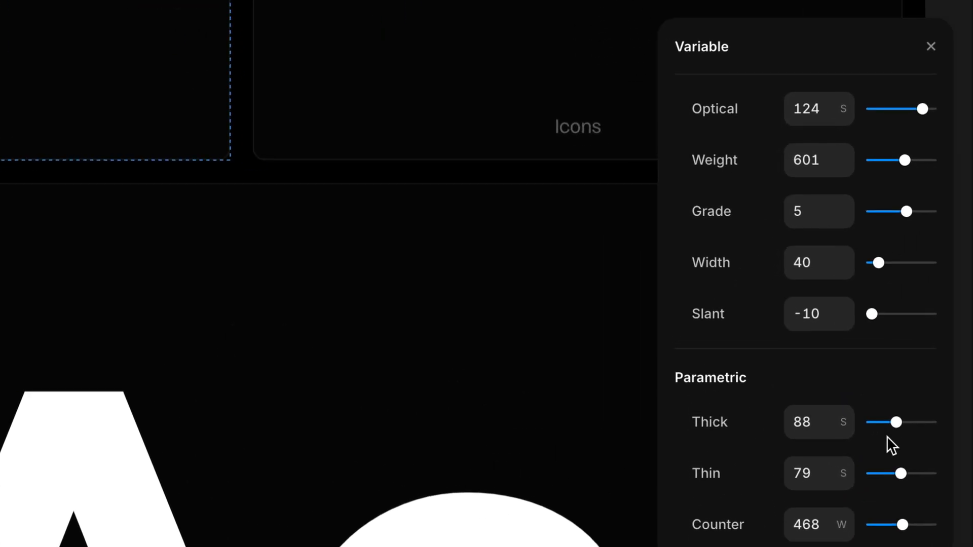
mouse_move(849, 433)
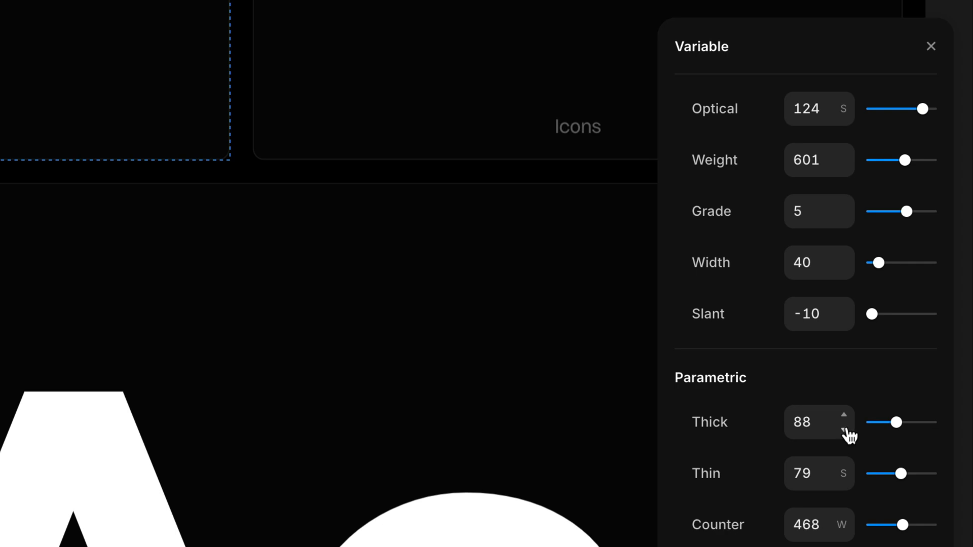
key("super+z")
mouse_move(843, 328)
key("super+z")
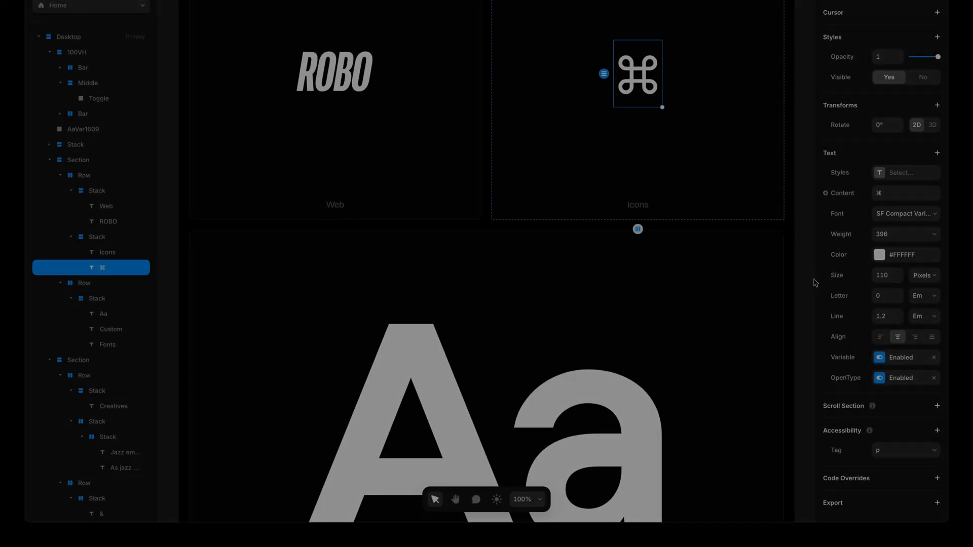
Set the variable font weight of the ⌘ icon text in the Icons card to 539
left_click(894, 358)
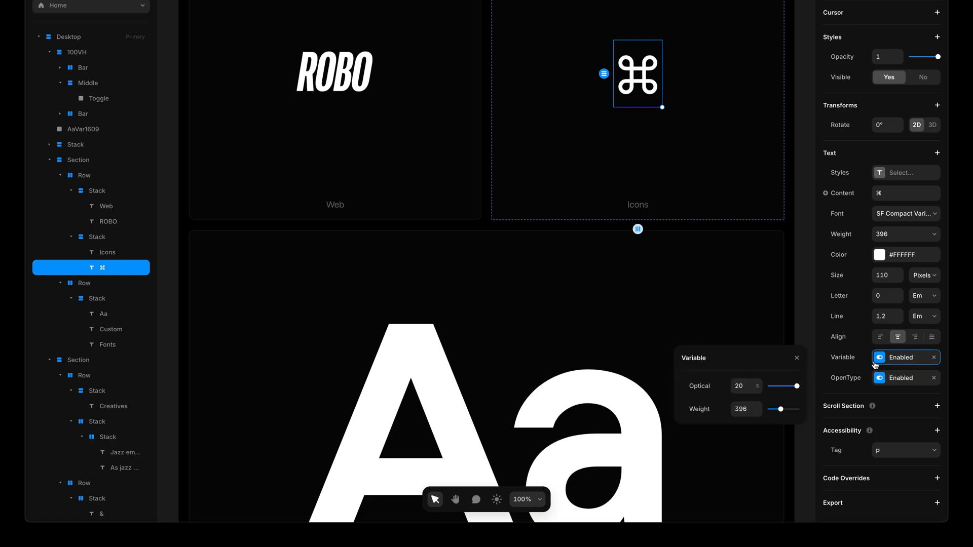
mouse_move(780, 409)
left_mouse_down()
mouse_move(807, 413)
mouse_move(769, 410)
mouse_move(798, 416)
mouse_move(775, 411)
mouse_move(786, 417)
left_mouse_up()
left_click(797, 358)
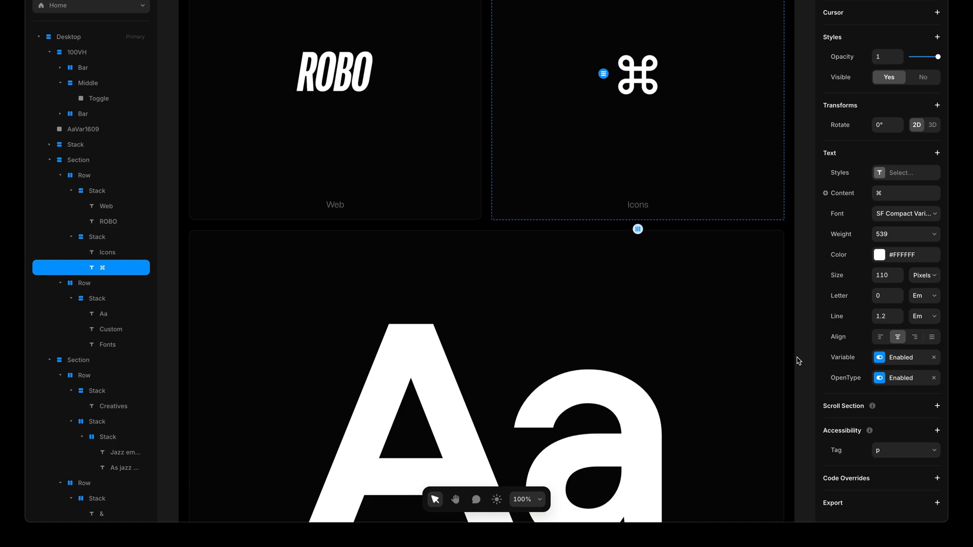
left_click(804, 345)
Set the variable font weight of the large Aa text in the Custom Fonts card to 615
scroll(804, 345, "down", 10)
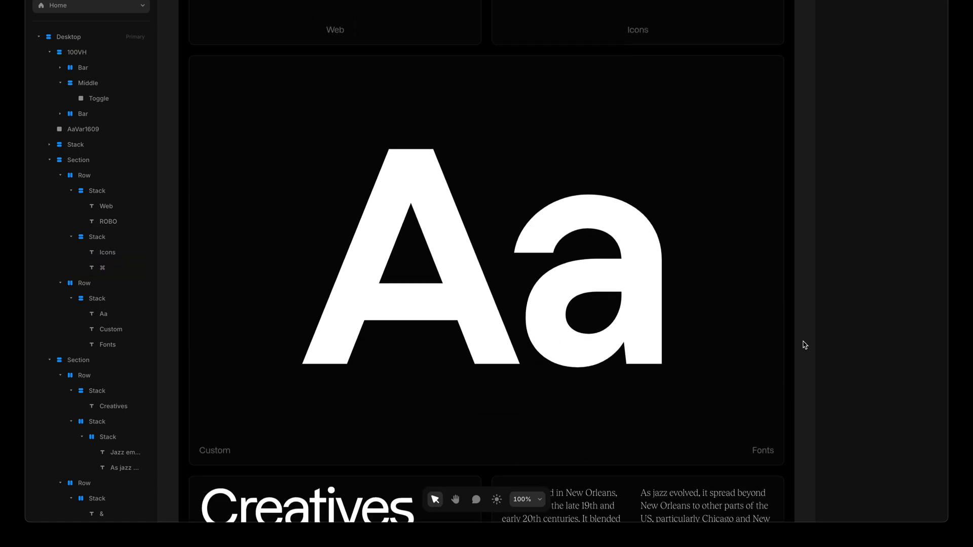
scroll(804, 345, "down", 1)
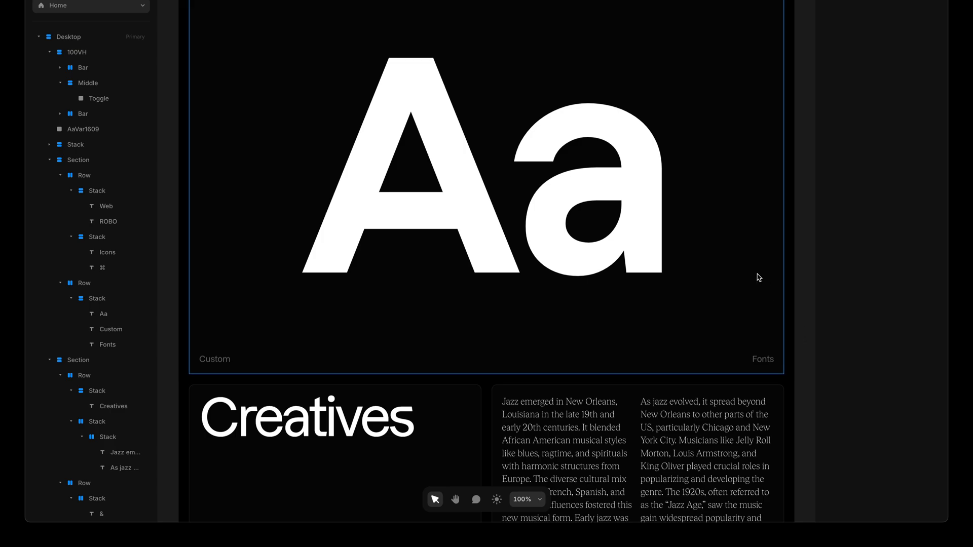
left_click(614, 209)
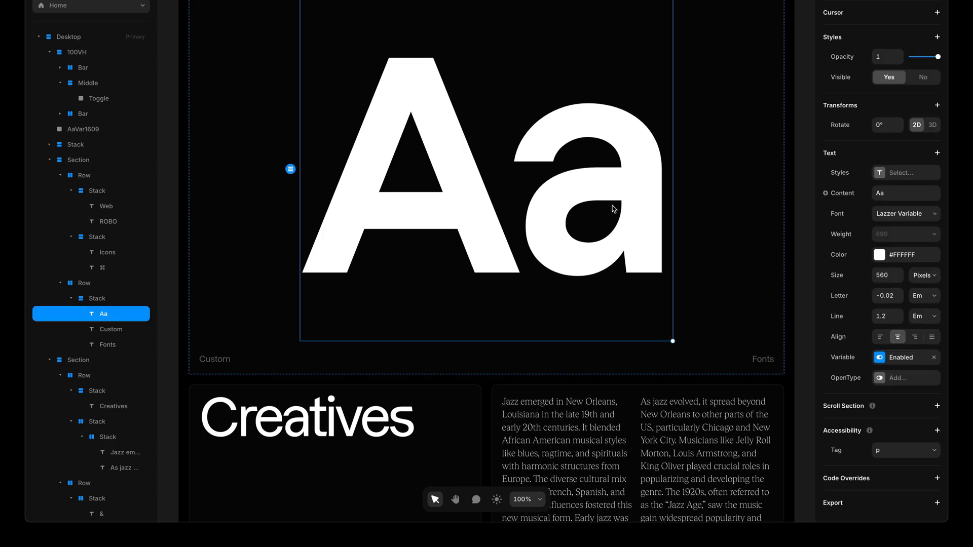
left_click(903, 359)
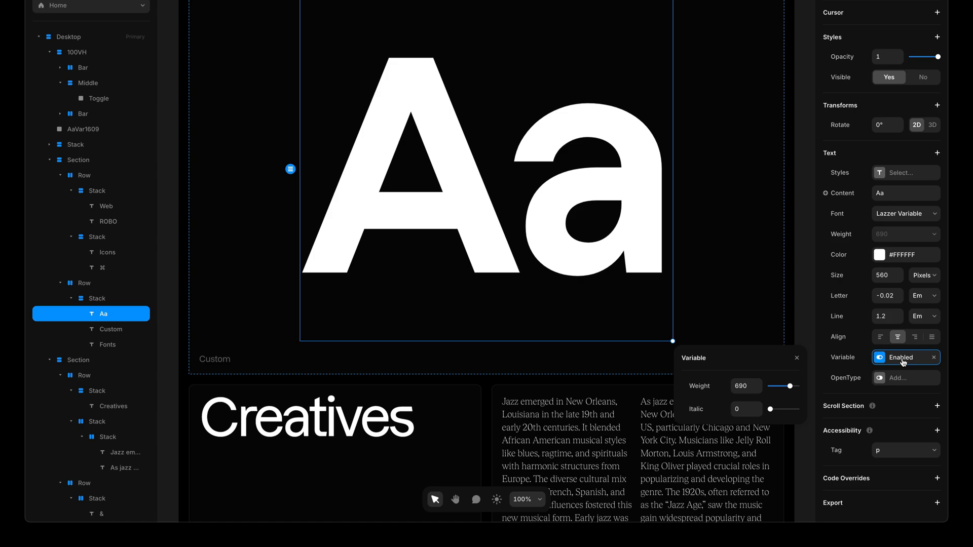
mouse_move(790, 387)
left_mouse_down()
mouse_move(762, 390)
mouse_move(811, 391)
mouse_move(766, 388)
mouse_move(799, 391)
mouse_move(779, 391)
mouse_move(788, 392)
left_mouse_up()
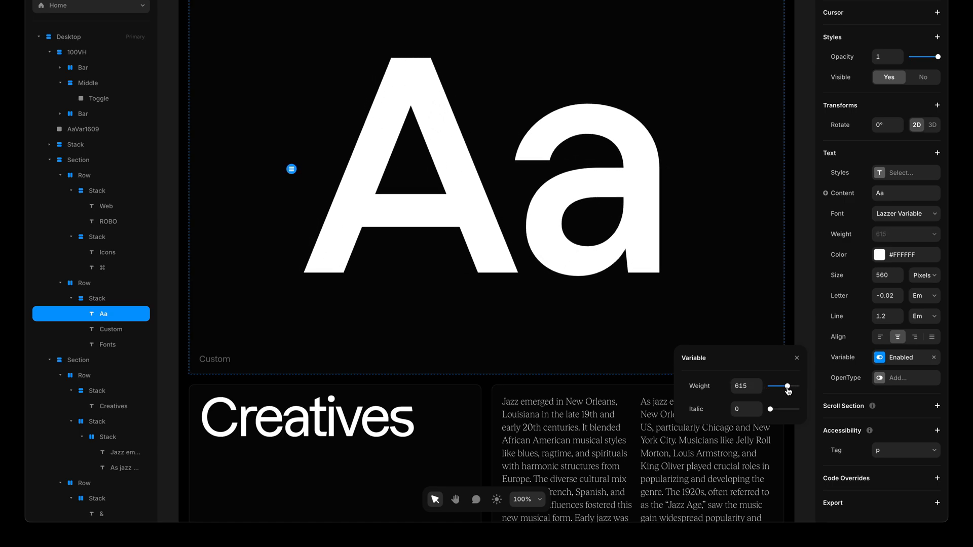
left_click(797, 359)
left_click(803, 364)
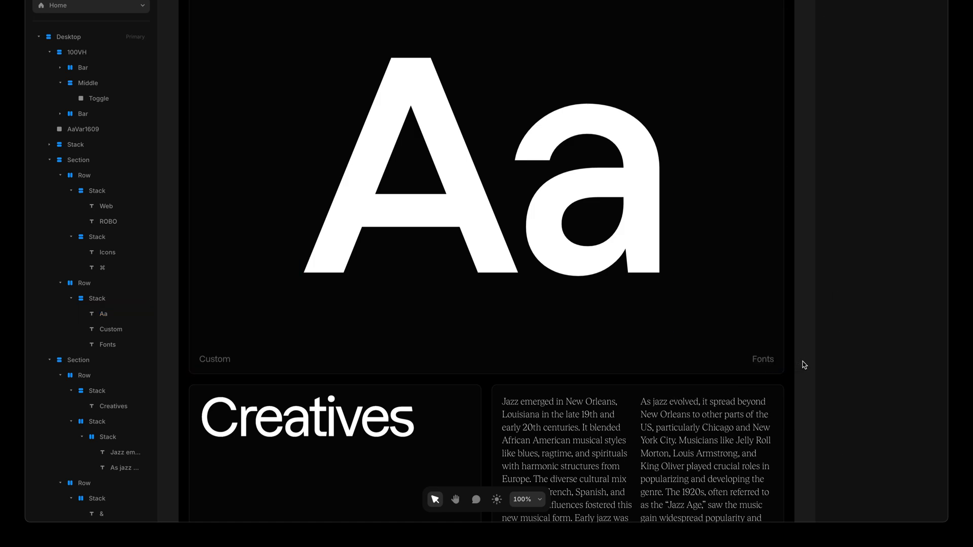
Edit the Body text style used by the jazz paragraph and set its variable font weight to 132
scroll(804, 365, "down", 5)
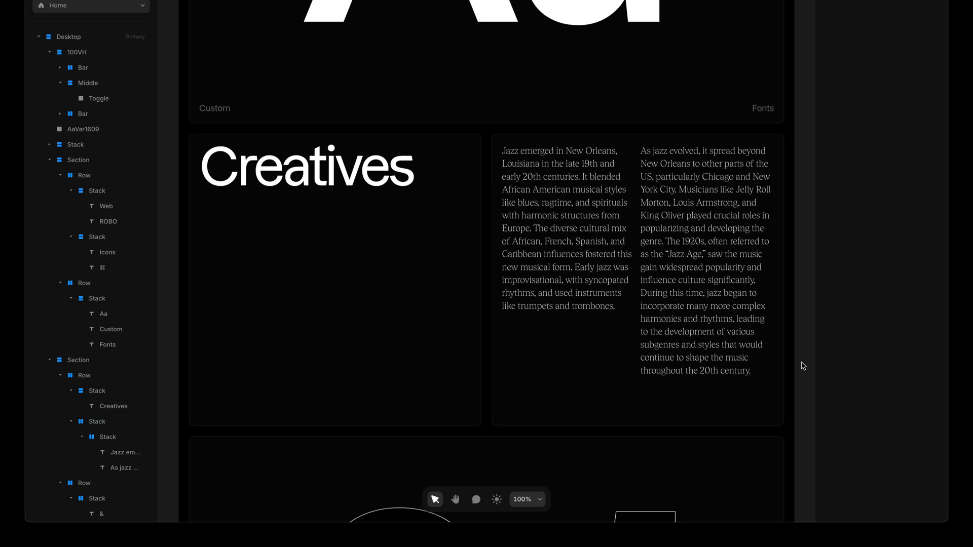
left_click(611, 238)
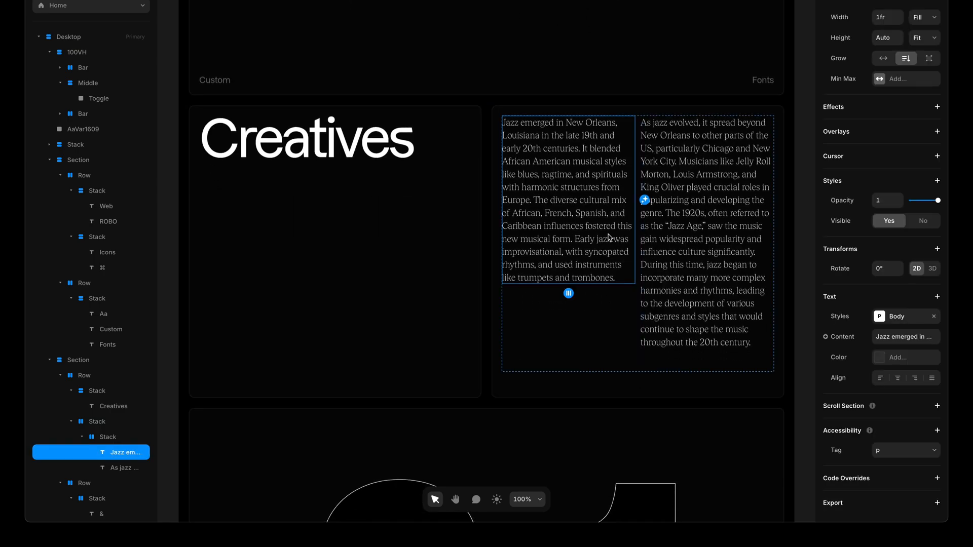
left_click(895, 320)
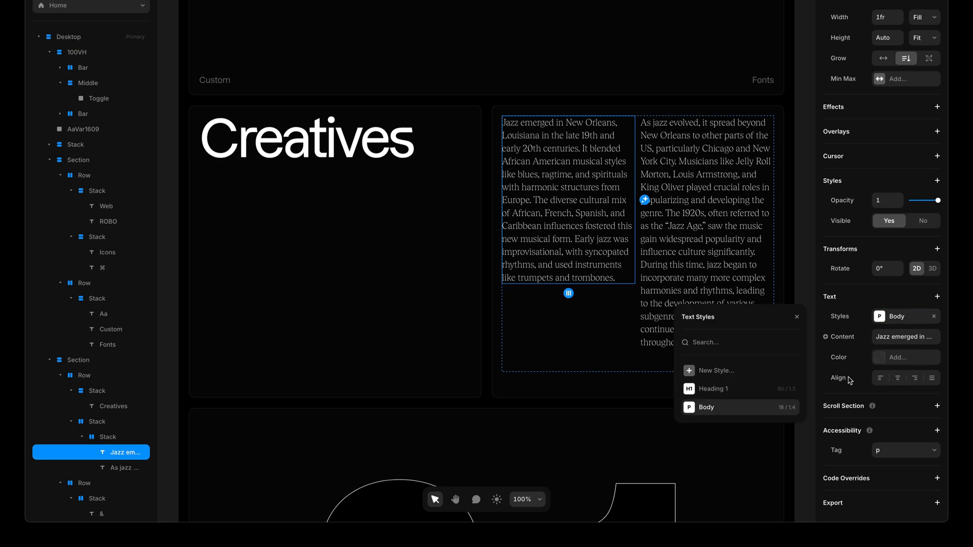
left_click(793, 409)
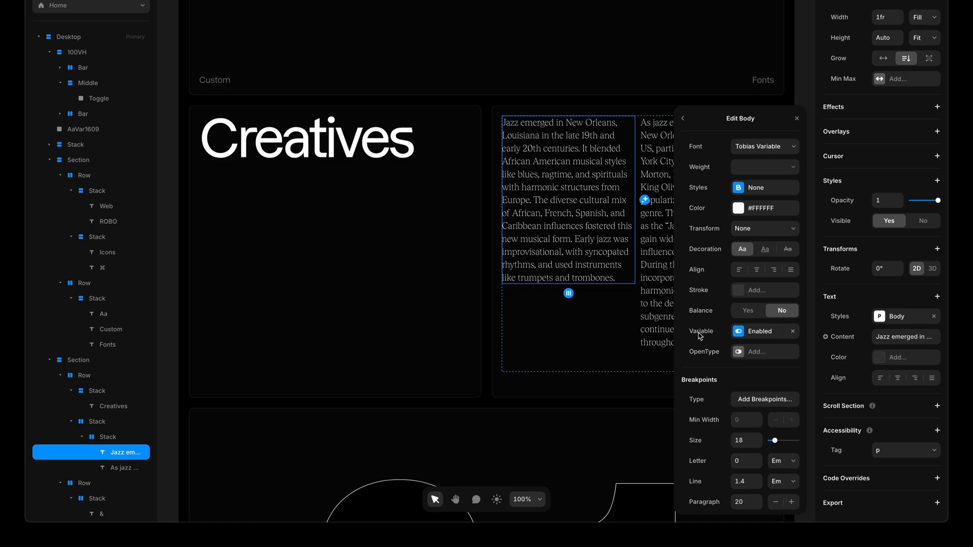
left_click(759, 336)
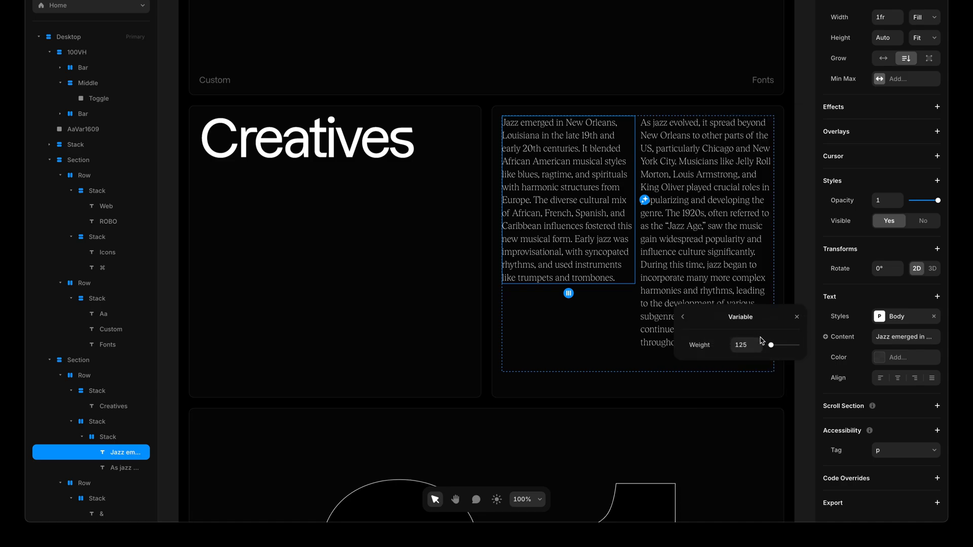
left_click_drag(771, 345, 772, 348)
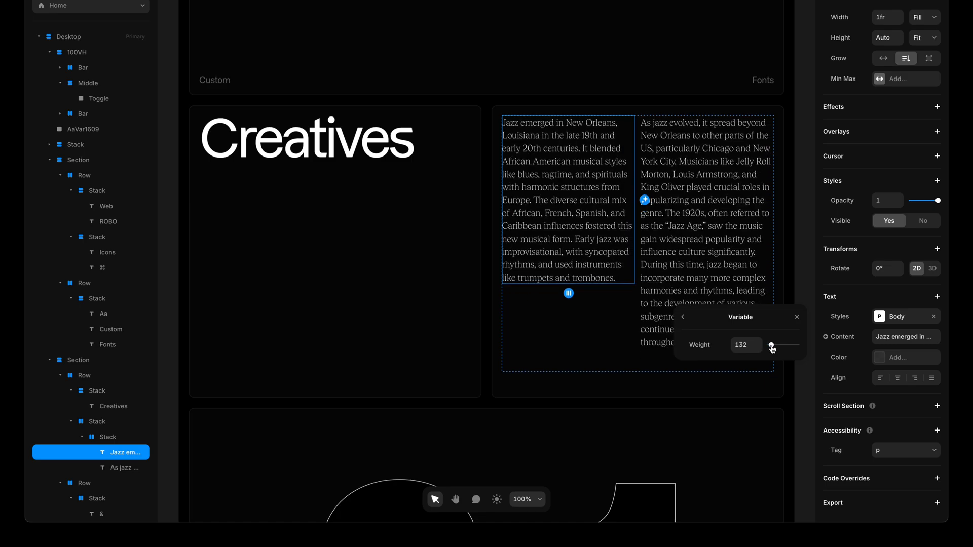
left_click(797, 318)
left_click(802, 327)
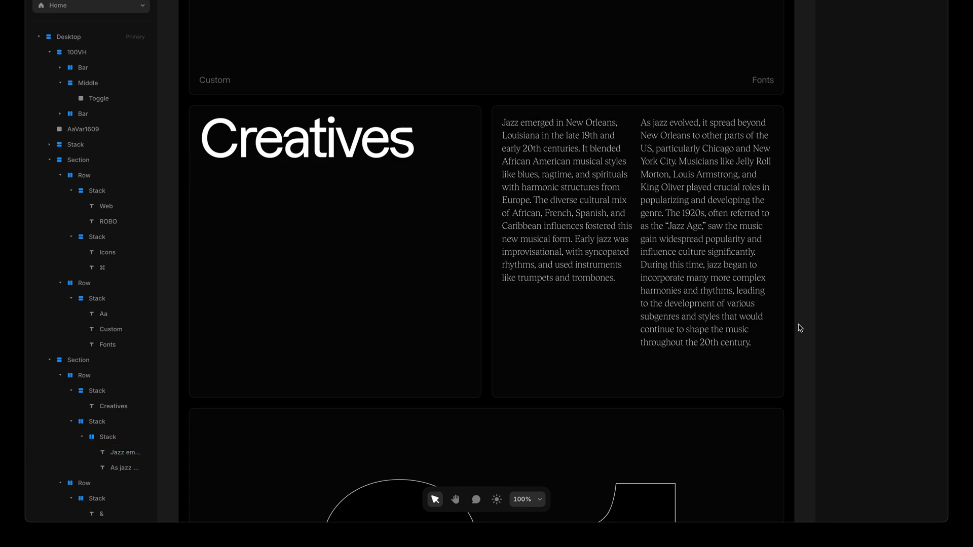
scroll(800, 328, "down", 3)
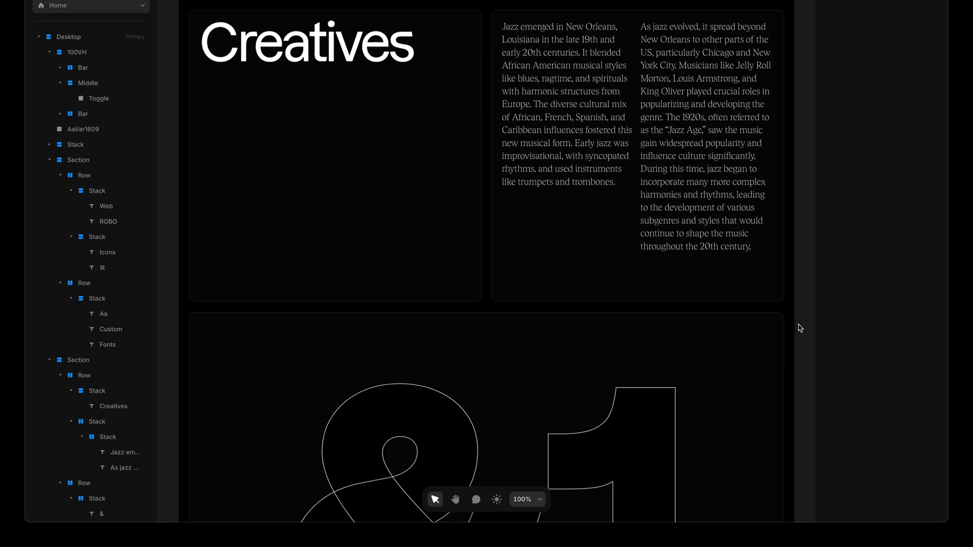
scroll(800, 328, "down", 5)
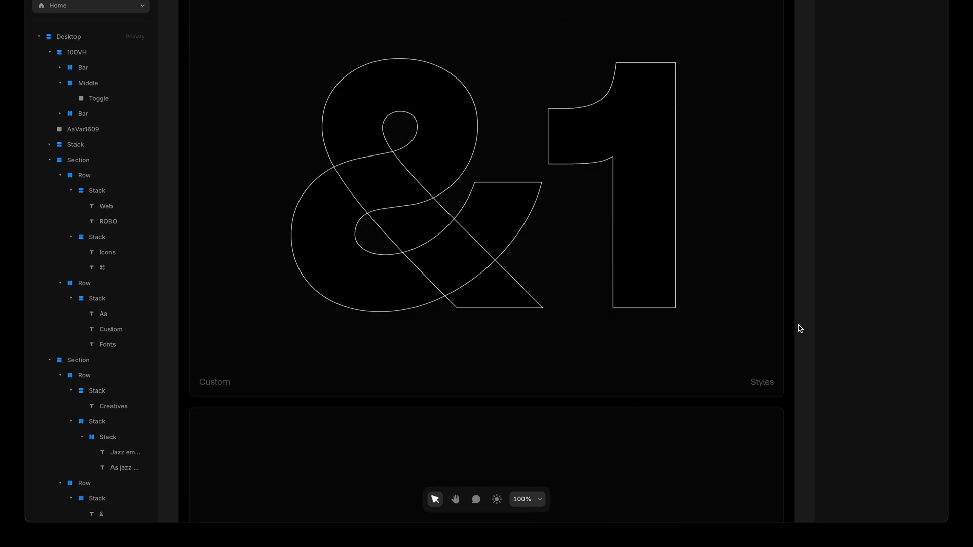
Try out the variable font weight of the large outlined 1 and leave it at 900
left_click(645, 254)
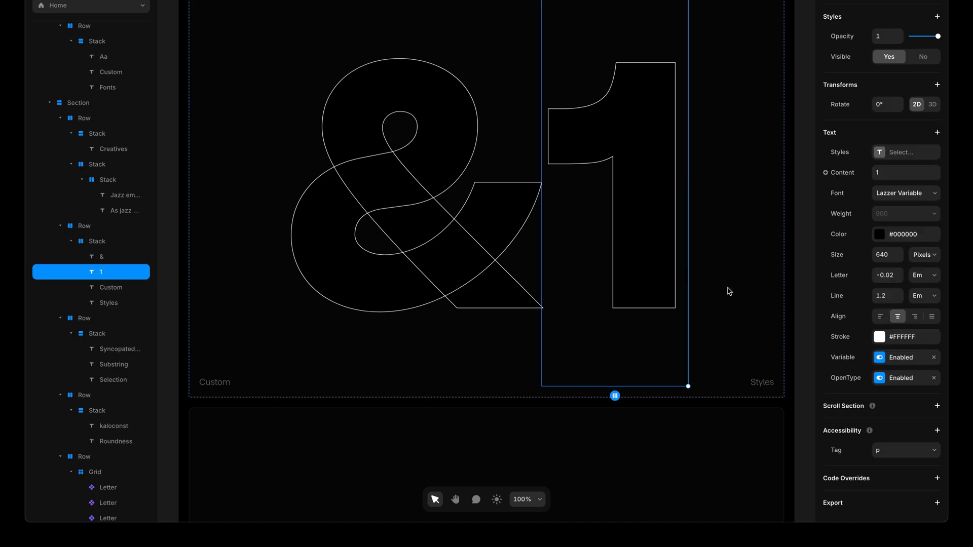
left_click(893, 356)
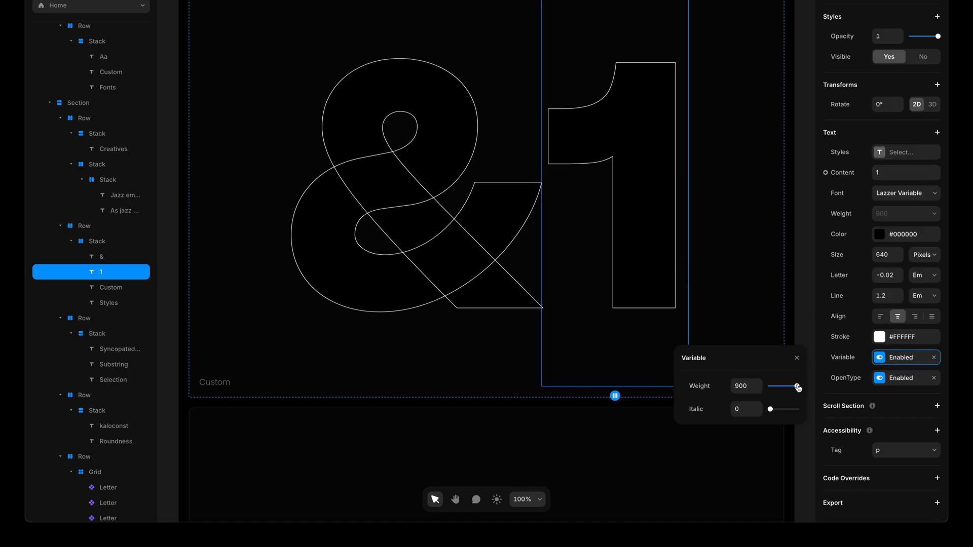
mouse_move(797, 386)
left_mouse_down()
mouse_move(767, 390)
mouse_move(805, 390)
left_mouse_up()
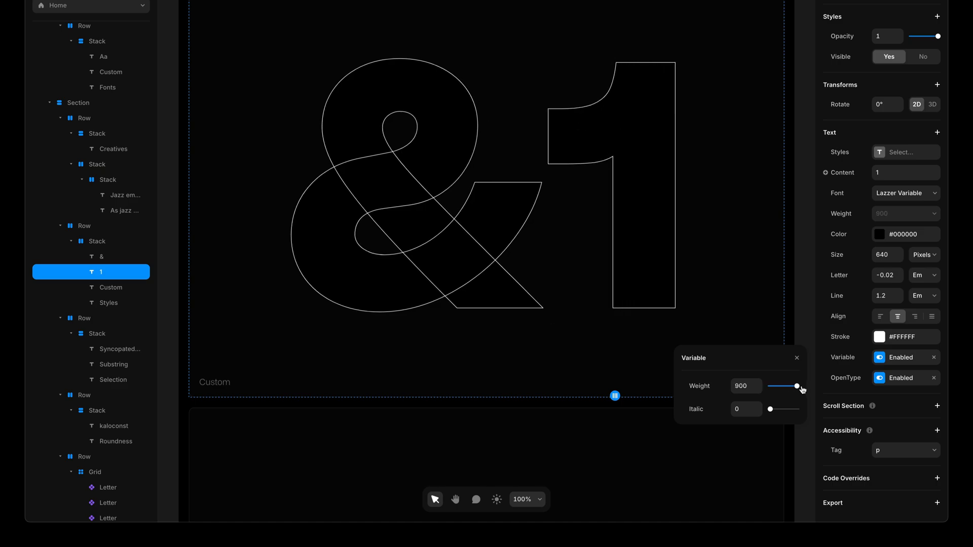
Set the variable font weight of the large outlined & to 100
left_click(474, 257)
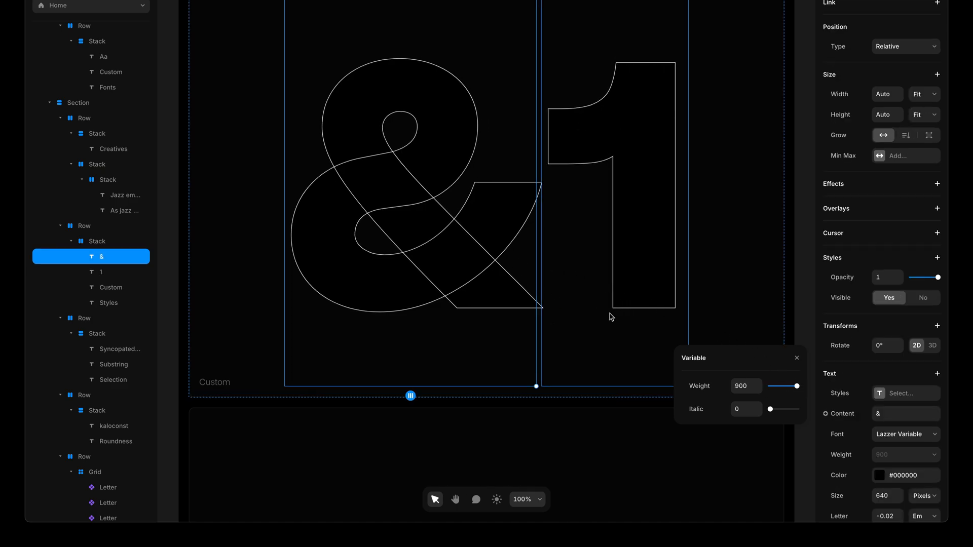
left_click_drag(796, 389, 765, 394)
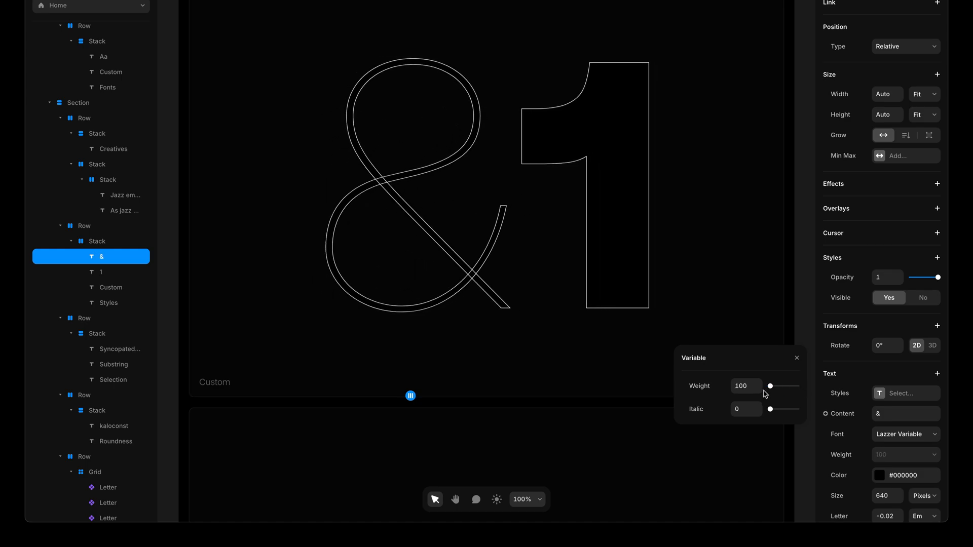
left_click(797, 358)
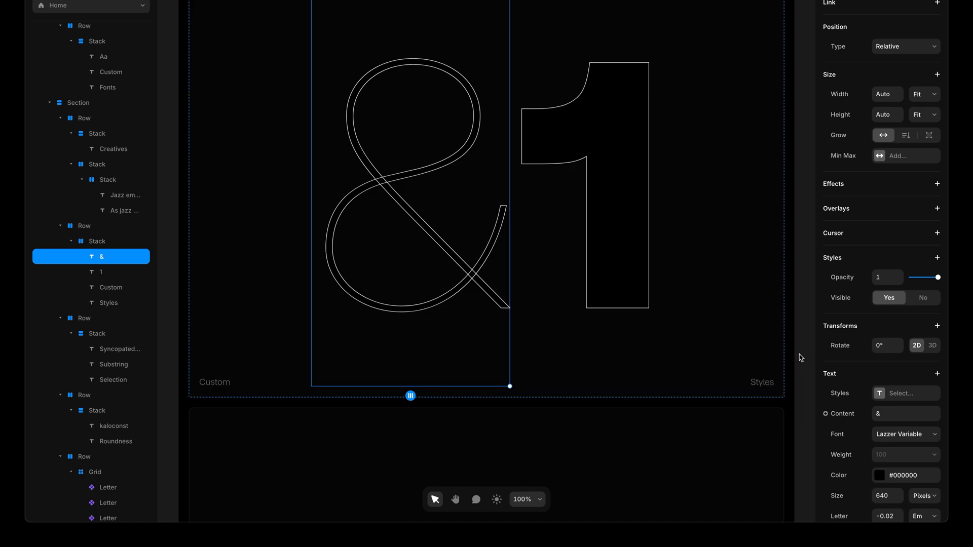
left_click(806, 354)
Set the variable font weight of only the word Syncopated in the Syncopated structures heading to 236
scroll(806, 355, "down", 8)
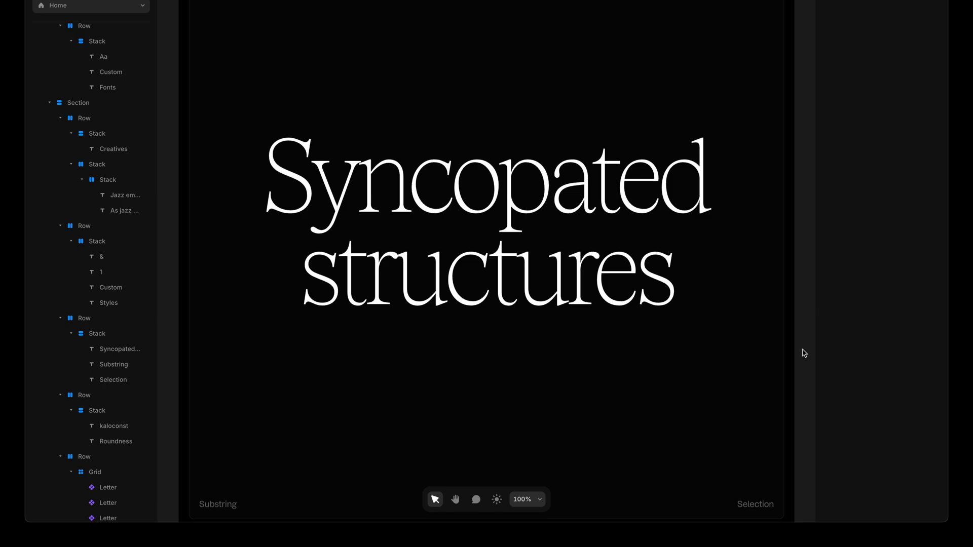
left_click(560, 217)
double_click(566, 197)
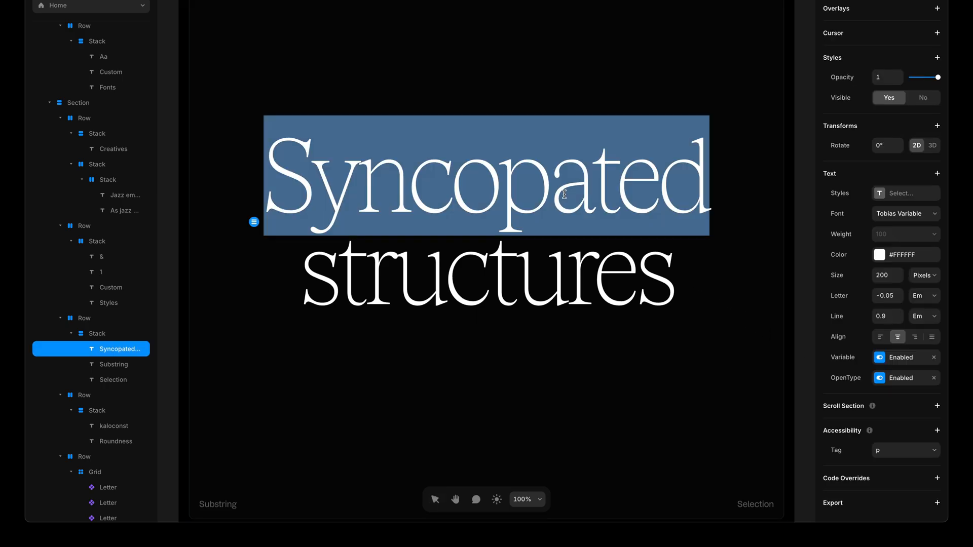
left_click(901, 362)
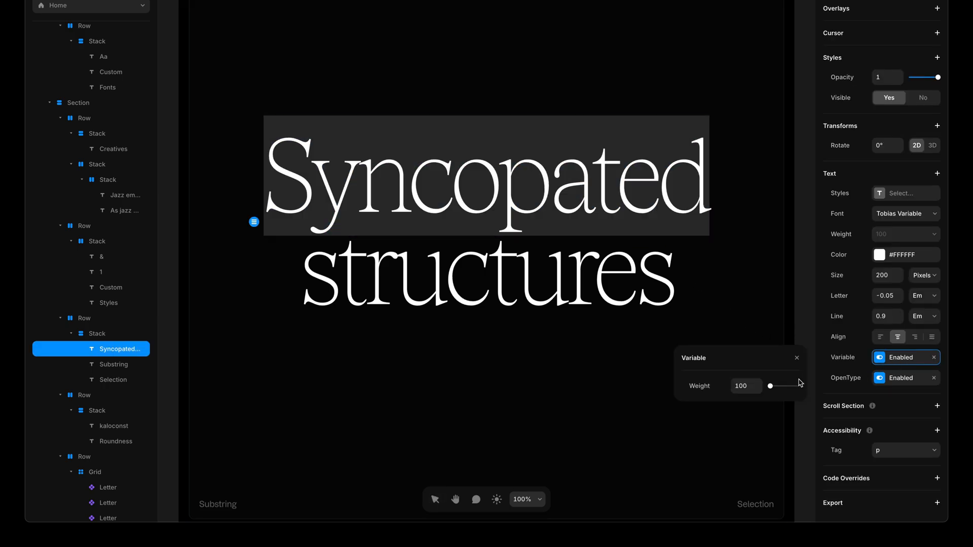
left_click_drag(770, 388, 775, 388)
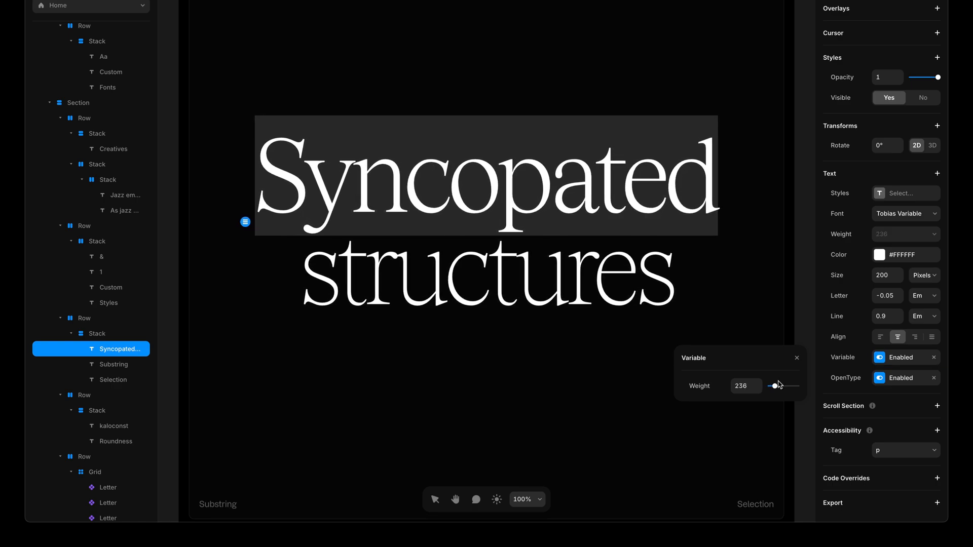
left_click(797, 358)
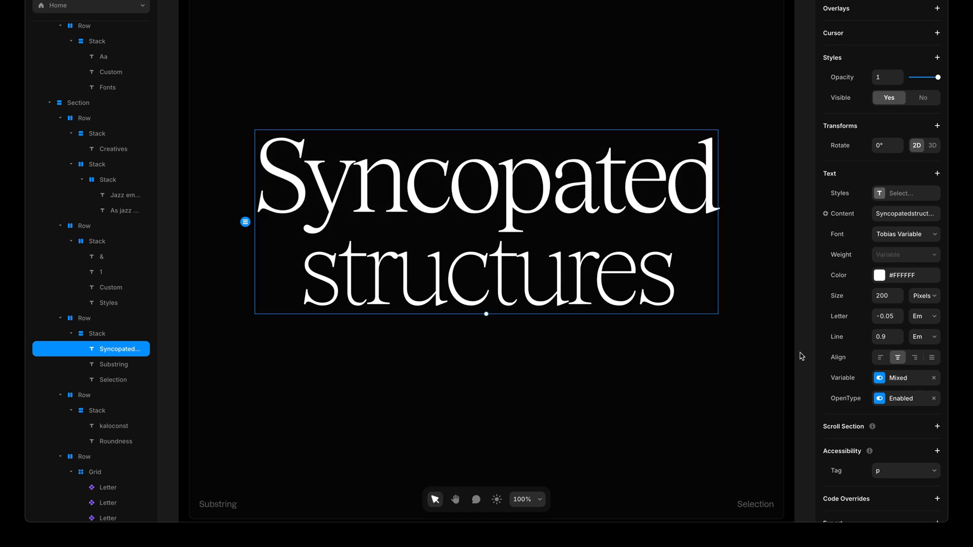
Set the variable Round axis of the kaloconst text in the Roundness card to 13
scroll(801, 356, "down", 10)
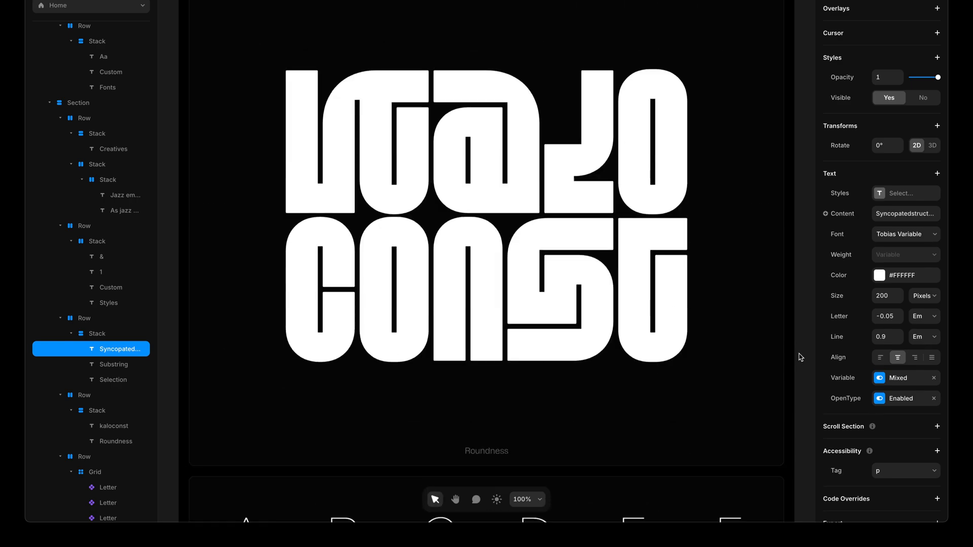
scroll(800, 357, "down", 1)
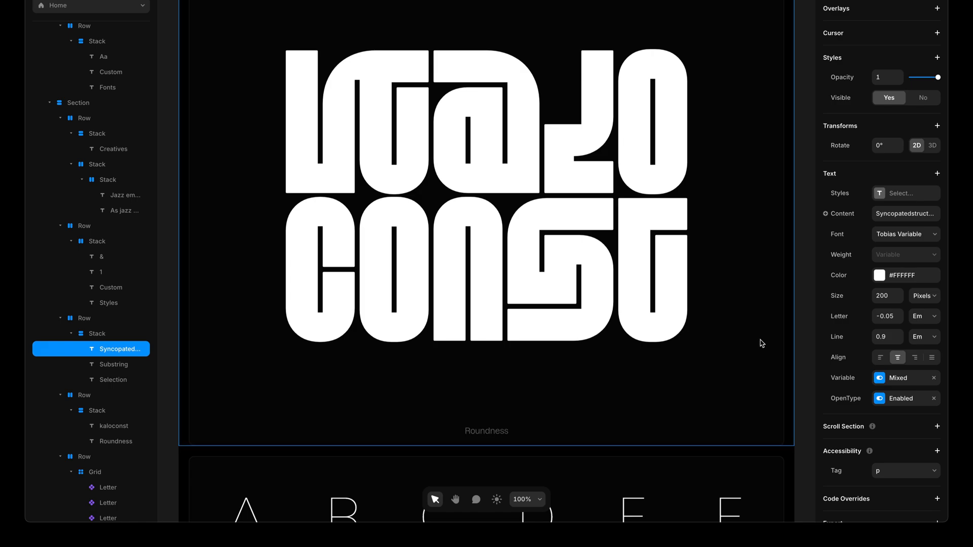
left_click(630, 302)
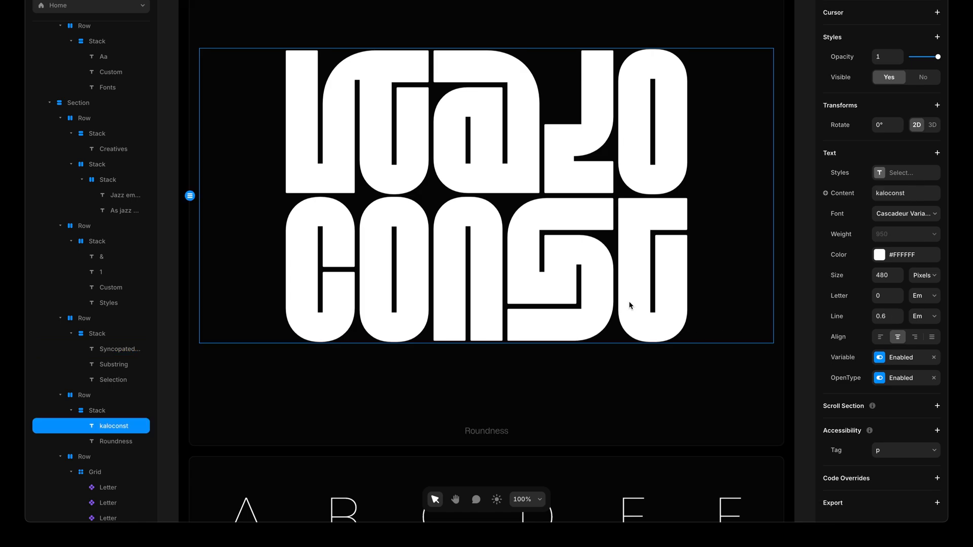
left_click(897, 360)
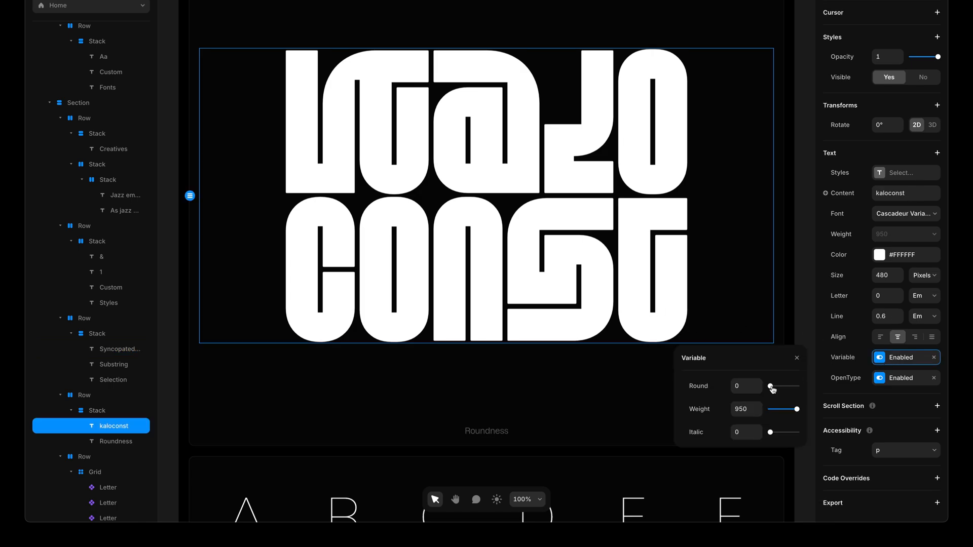
mouse_move(771, 387)
left_mouse_down()
mouse_move(799, 388)
mouse_move(730, 389)
mouse_move(817, 391)
mouse_move(727, 387)
mouse_move(805, 388)
mouse_move(772, 392)
left_mouse_up()
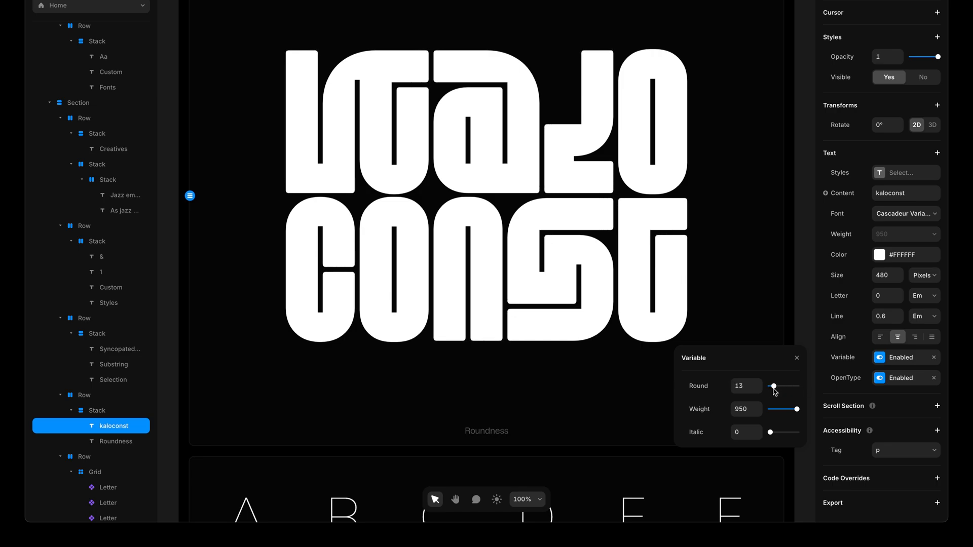
left_click(798, 360)
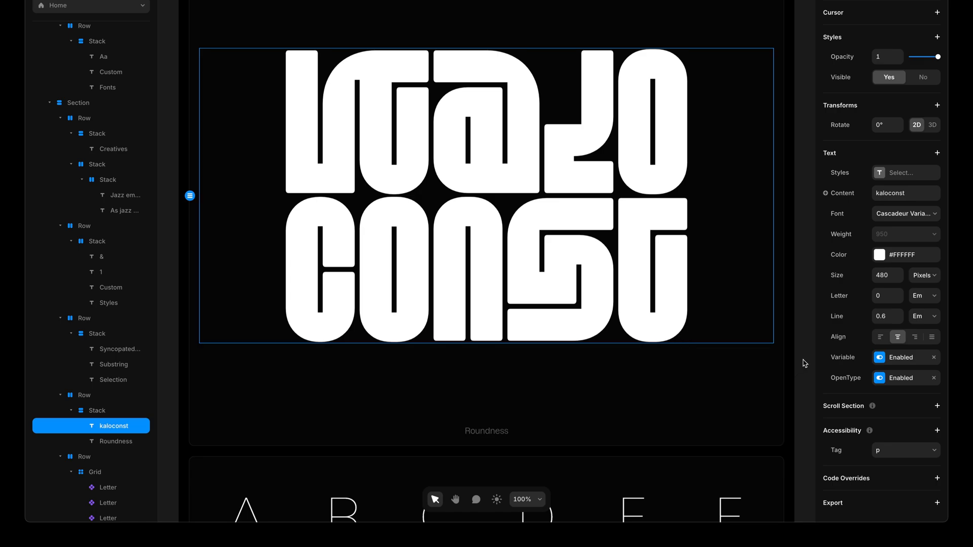
left_click(805, 363)
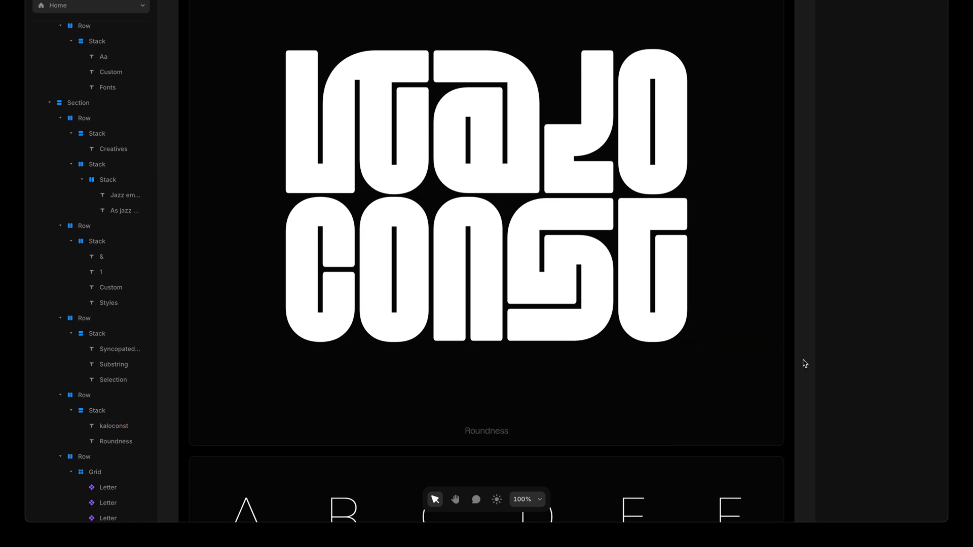
Open the Letter component from the alphabet grid and inspect the A text in Variant 1 and Variant 2
scroll(805, 364, "down", 8)
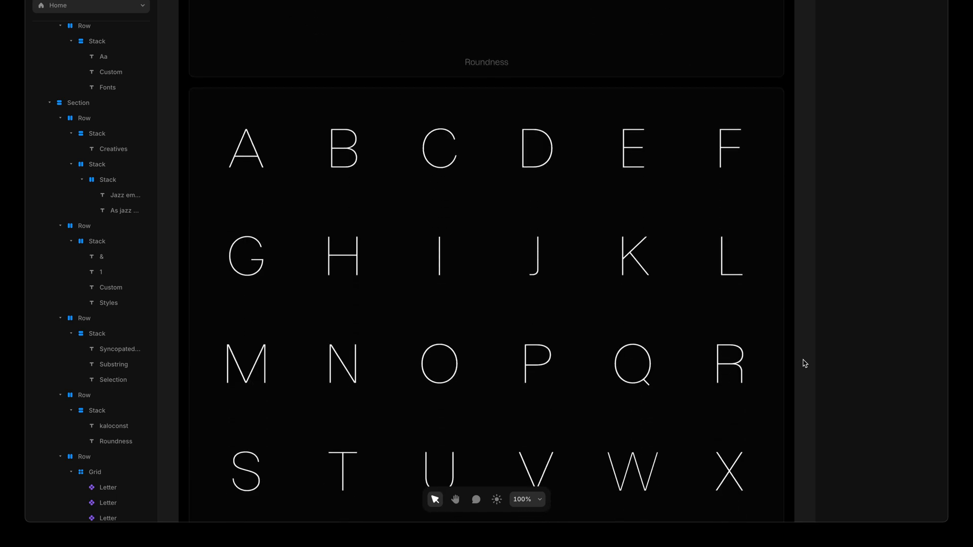
scroll(805, 363, "down", 2)
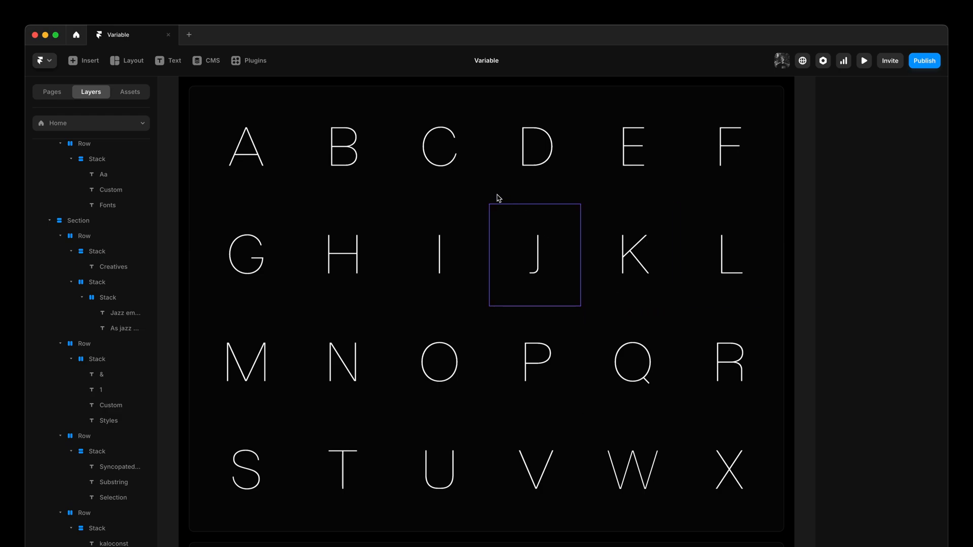
double_click(250, 157)
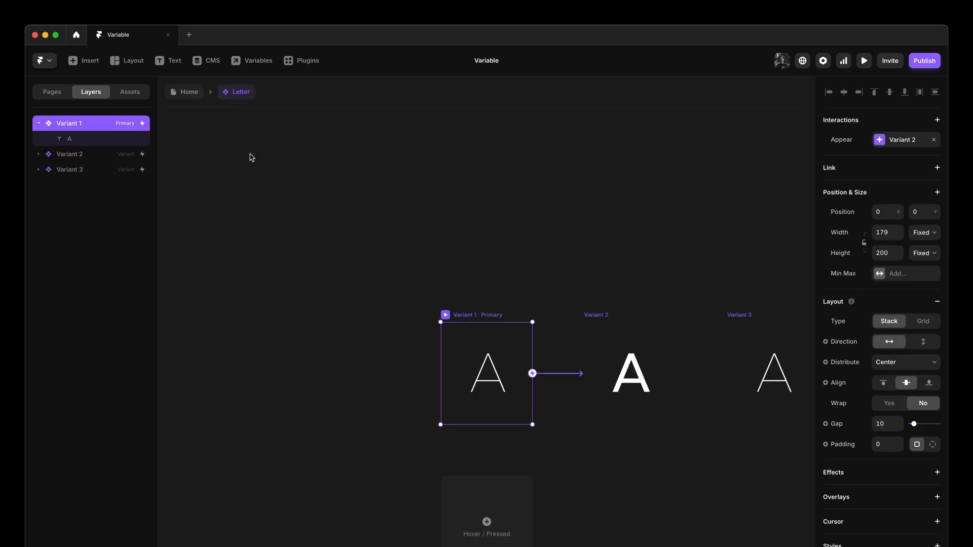
left_click_drag(632, 267, 503, 248)
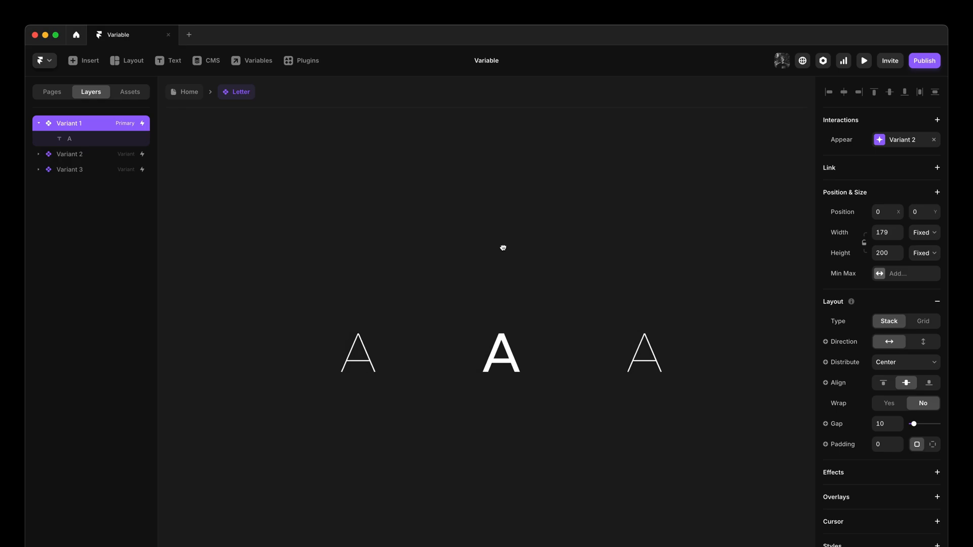
left_click(364, 353)
left_click(506, 352)
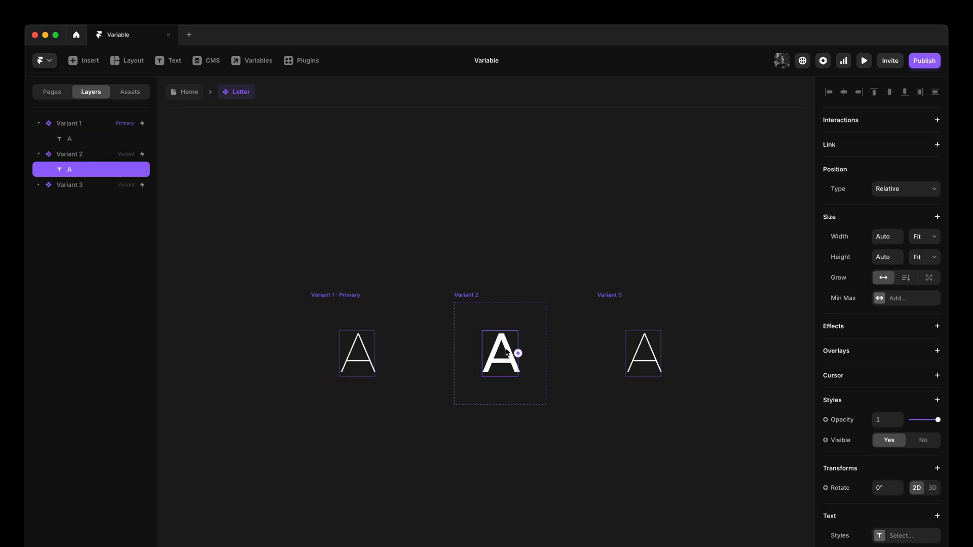
left_click(367, 191)
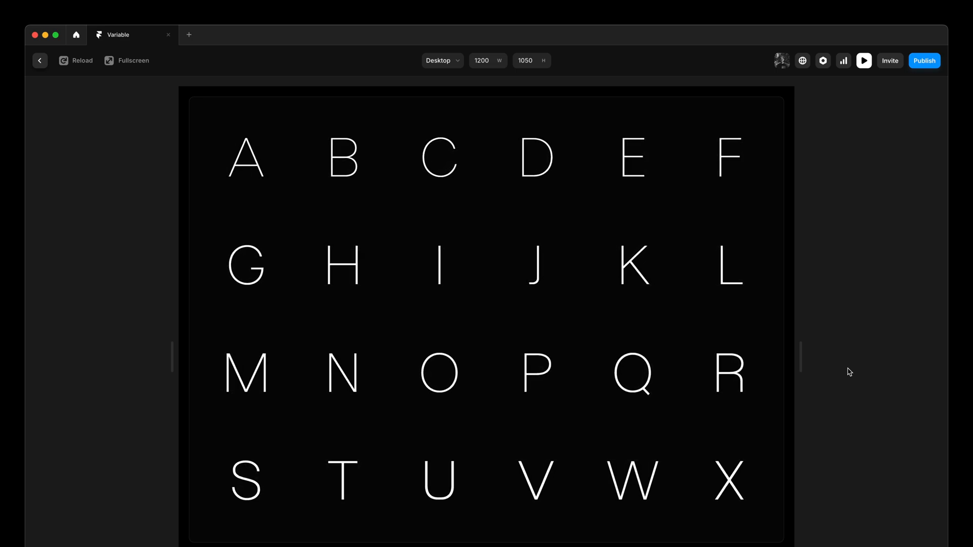
Examine the alphabet grid, the VARIABLE text and the New, Docs and Jobs buttons in the page preview
scroll(763, 422, "down", 5)
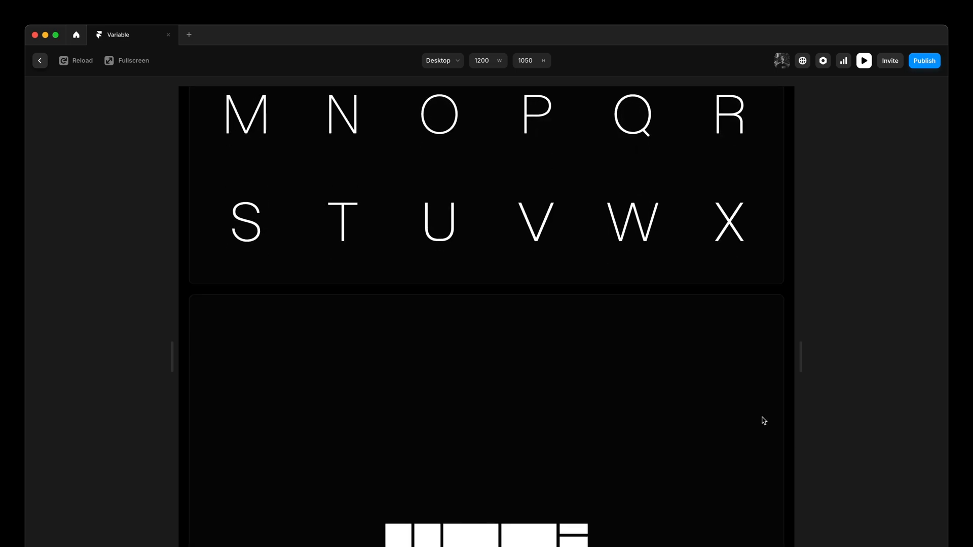
scroll(763, 421, "down", 5)
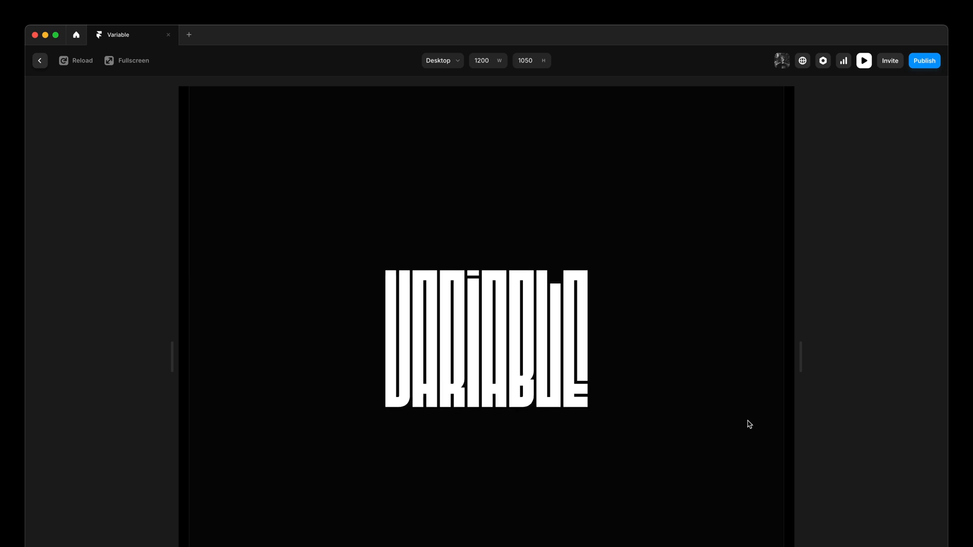
scroll(750, 424, "down", 10)
scroll(750, 424, "down", 3)
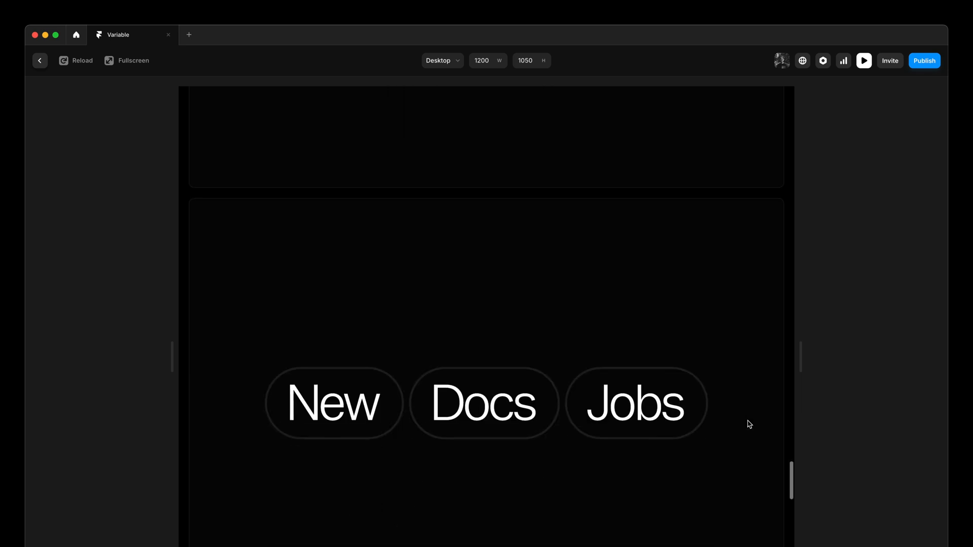
scroll(750, 424, "down", 1)
scroll(750, 425, "down", 1)
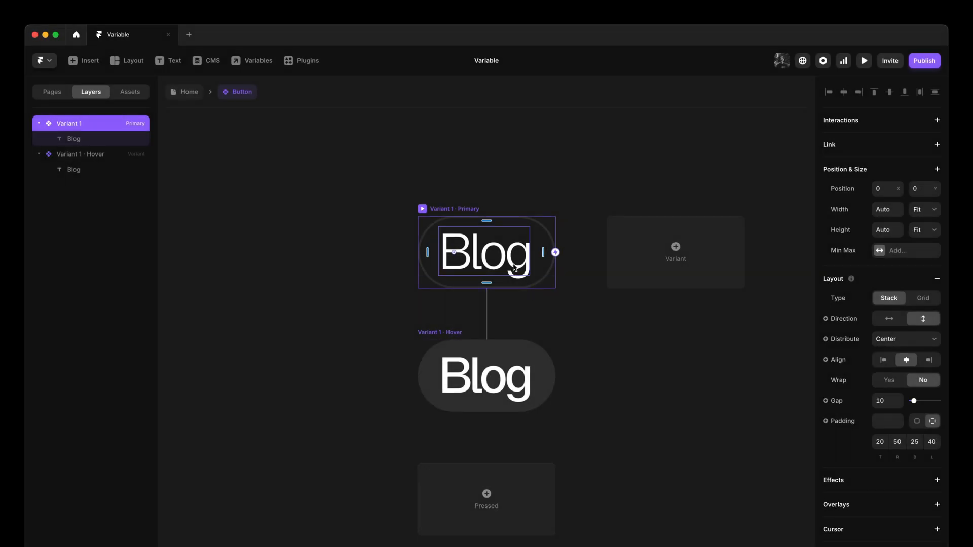
Inspect the variable font axes of the Blog text in the Button component's primary variant and select the Hover variant's text
left_click(524, 253)
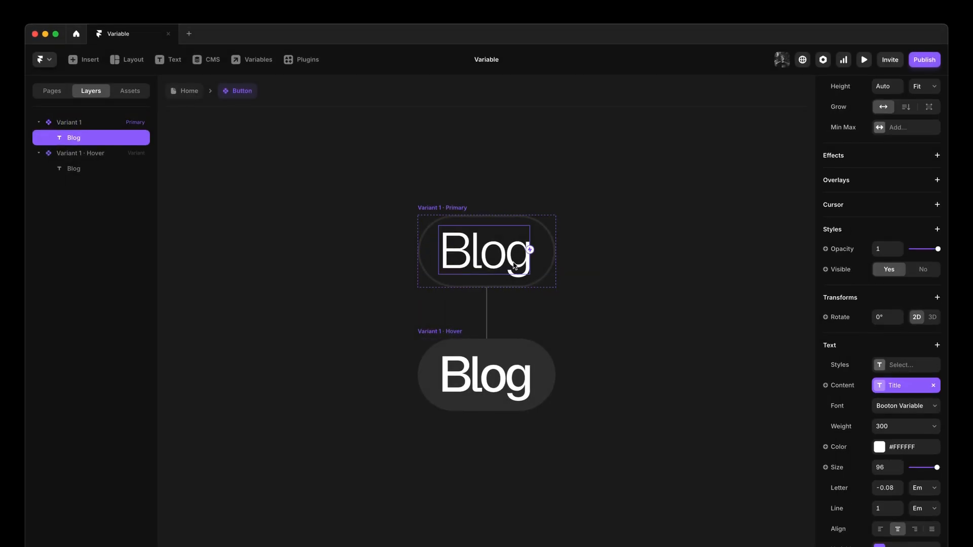
left_click(884, 438)
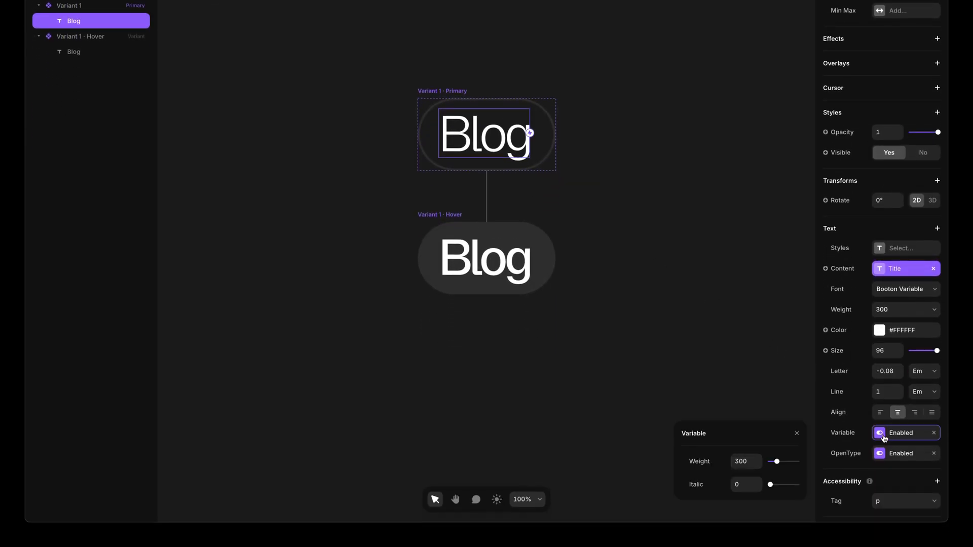
left_click(506, 264)
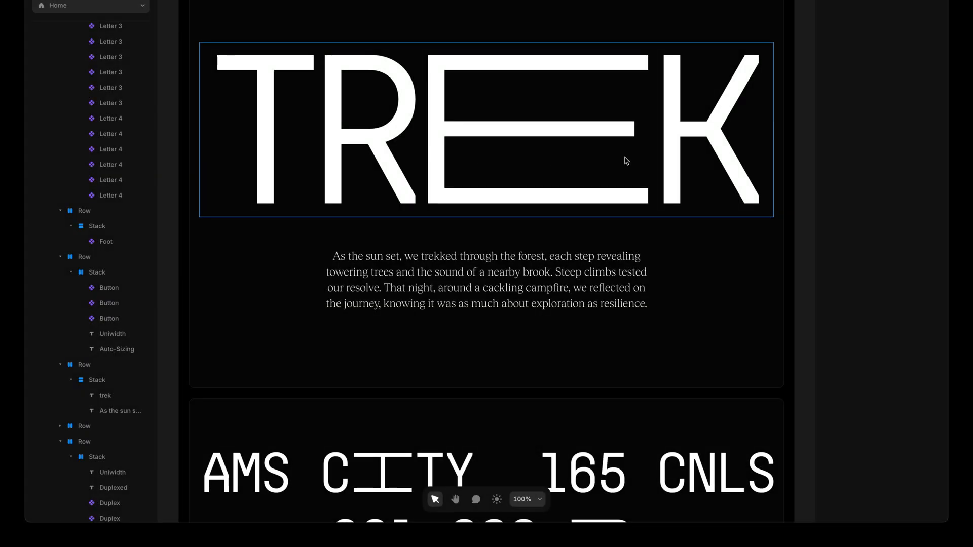
Review the OpenType stylistic sets of the TREK text and set its variable font weight to 616
left_click(677, 156)
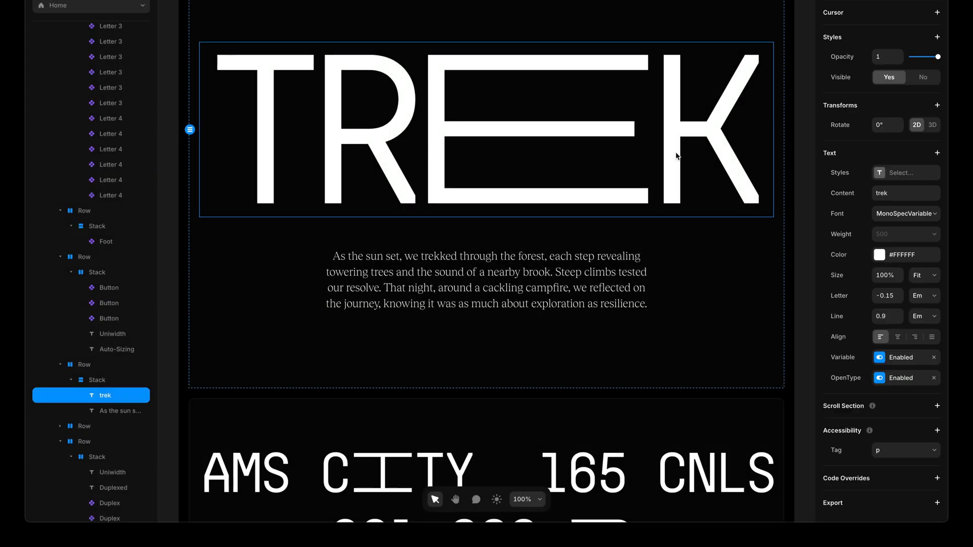
left_click(901, 381)
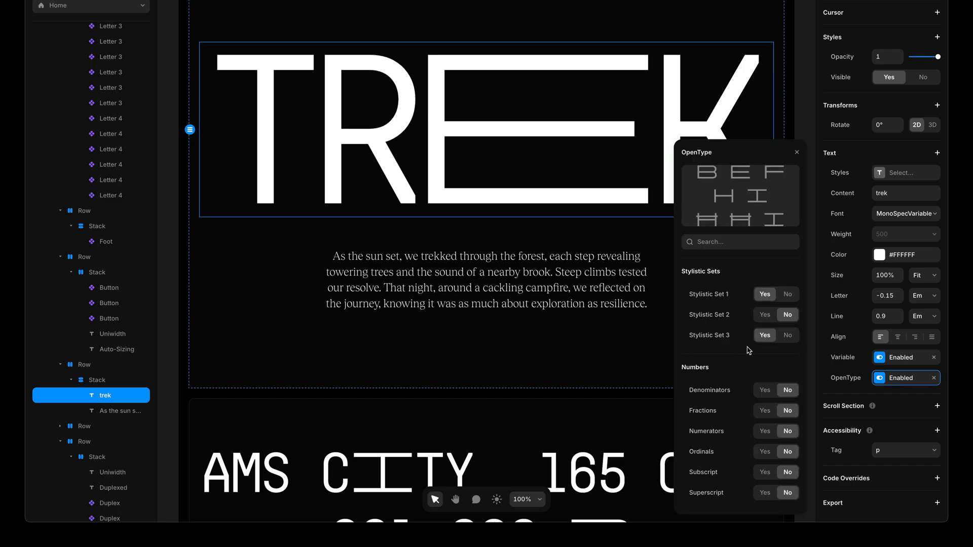
left_click(901, 358)
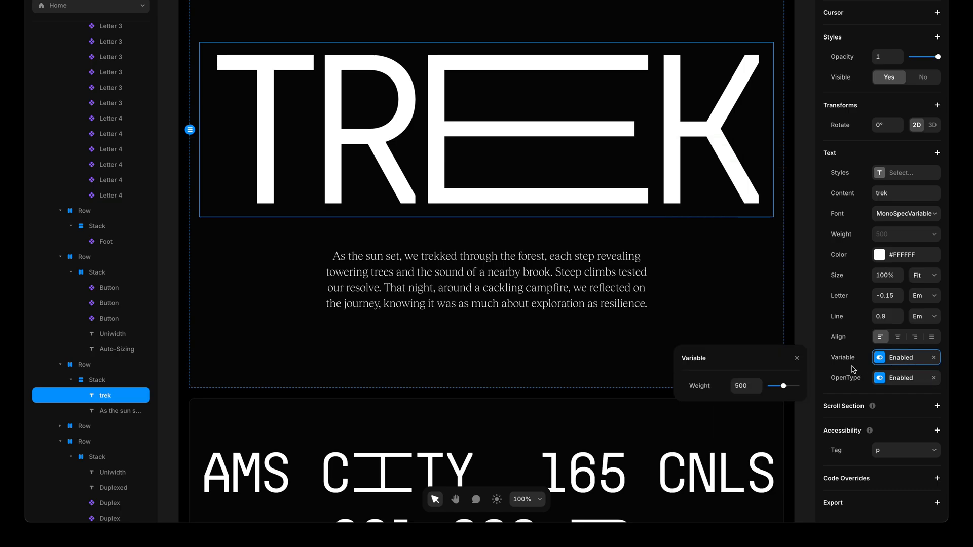
mouse_move(786, 388)
left_mouse_down()
mouse_move(797, 390)
mouse_move(761, 390)
mouse_move(793, 395)
left_mouse_up()
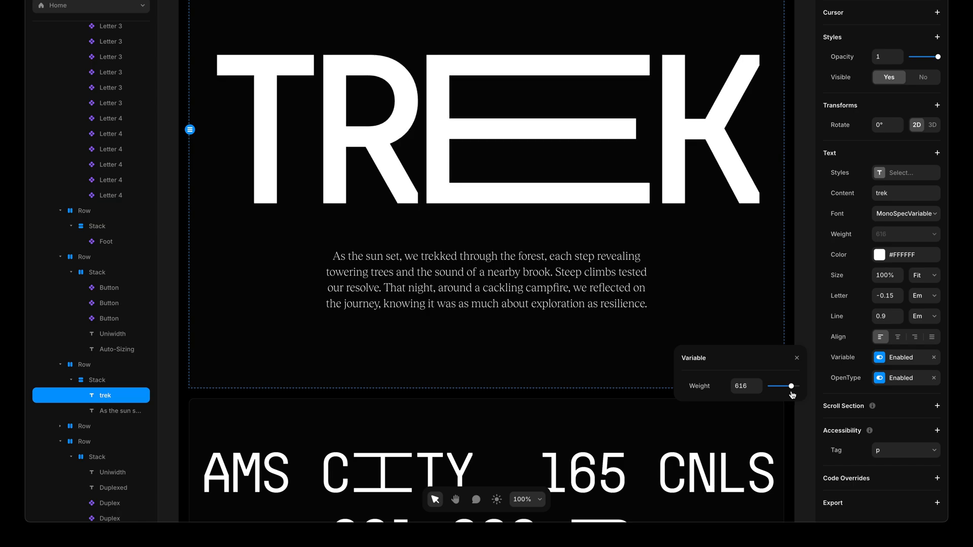
Close the TREK text's variable font settings, deselect it, and examine the AMS CITY type specimen and the Duplex section below it
left_click(797, 359)
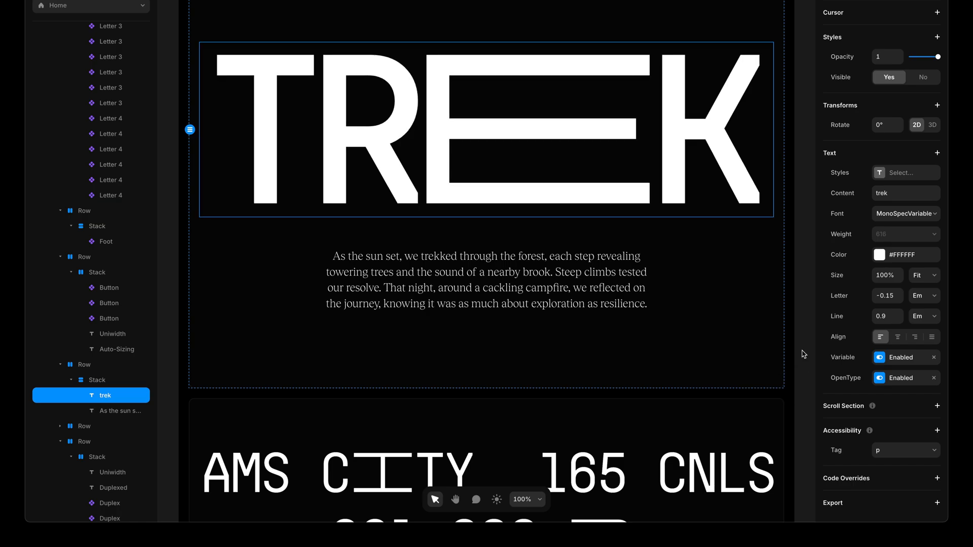
left_click(802, 352)
scroll(804, 354, "down", 4)
scroll(804, 355, "down", 3)
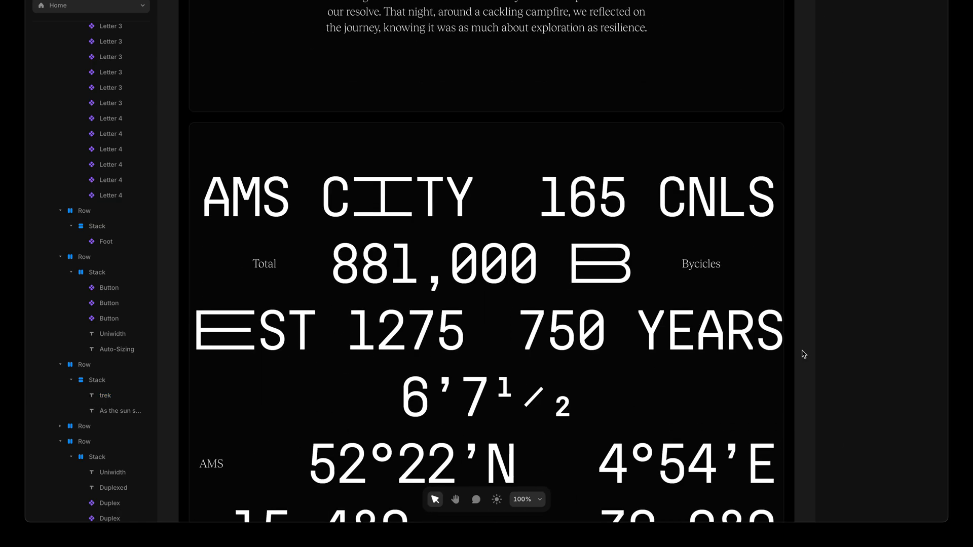
scroll(803, 354, "down", 3)
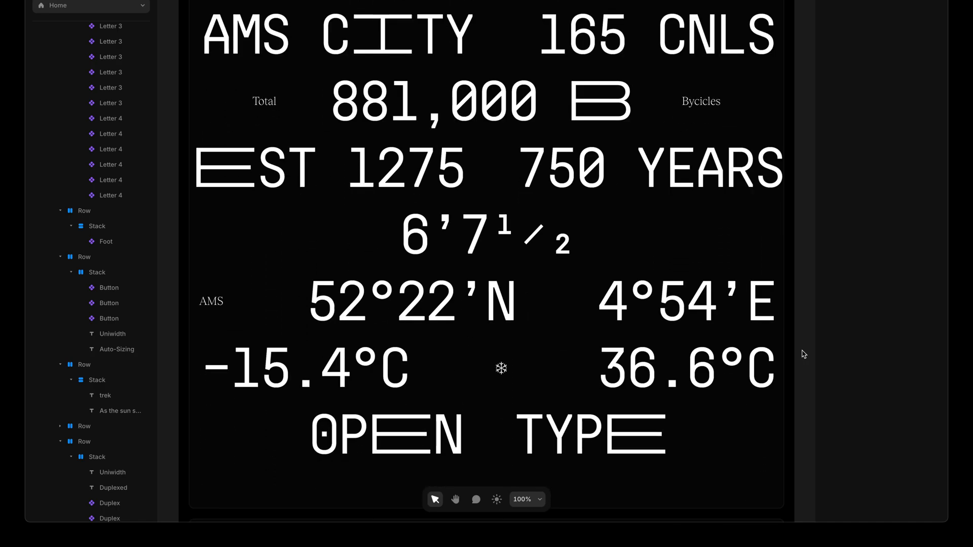
scroll(803, 355, "down", 7)
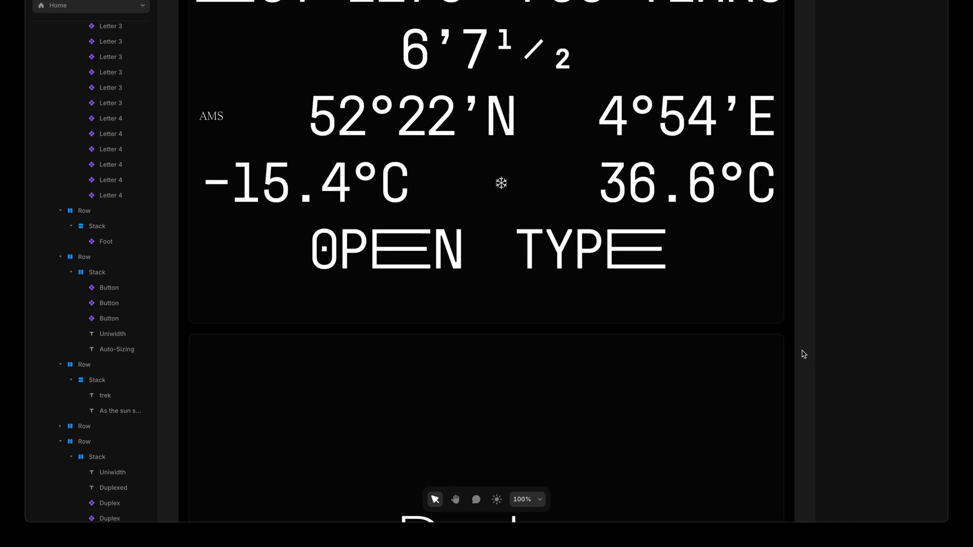
scroll(804, 354, "down", 3)
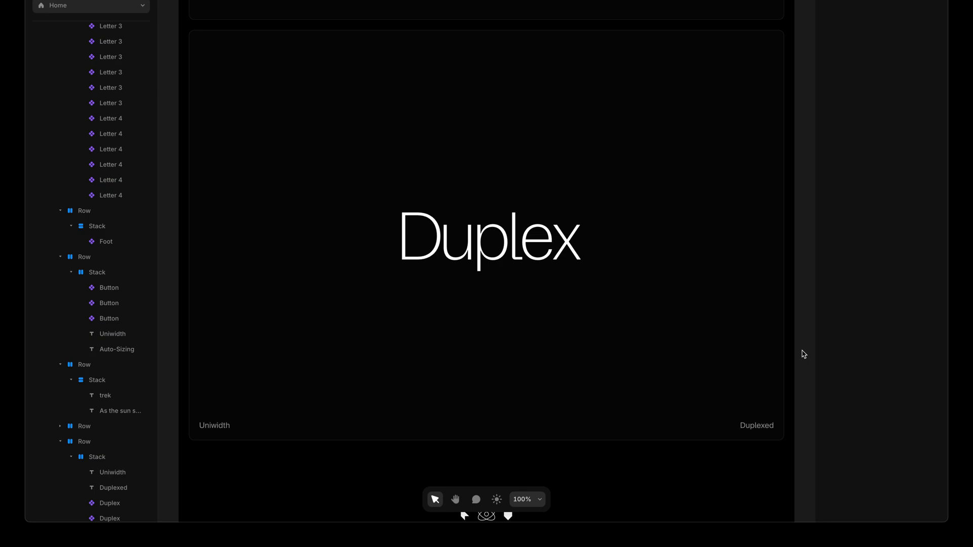
scroll(804, 354, "down", 1)
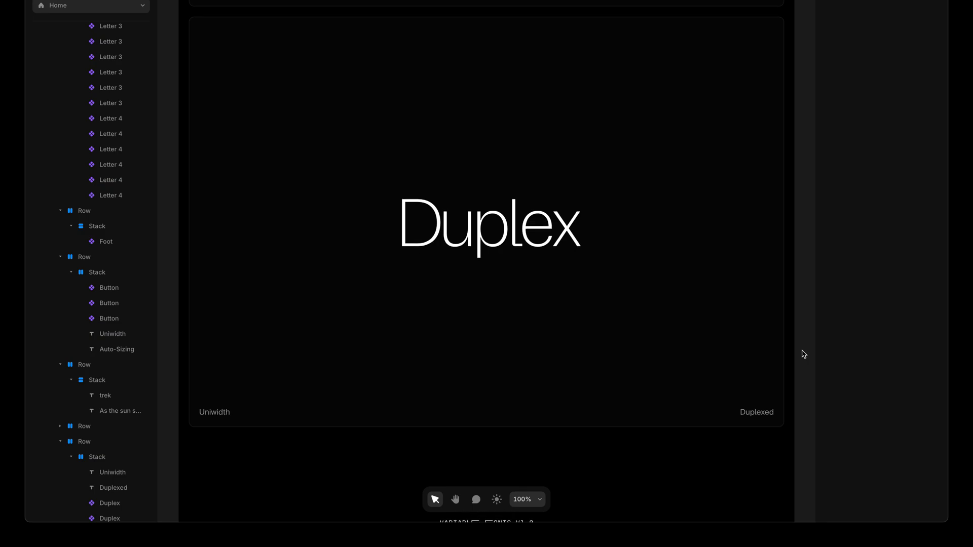